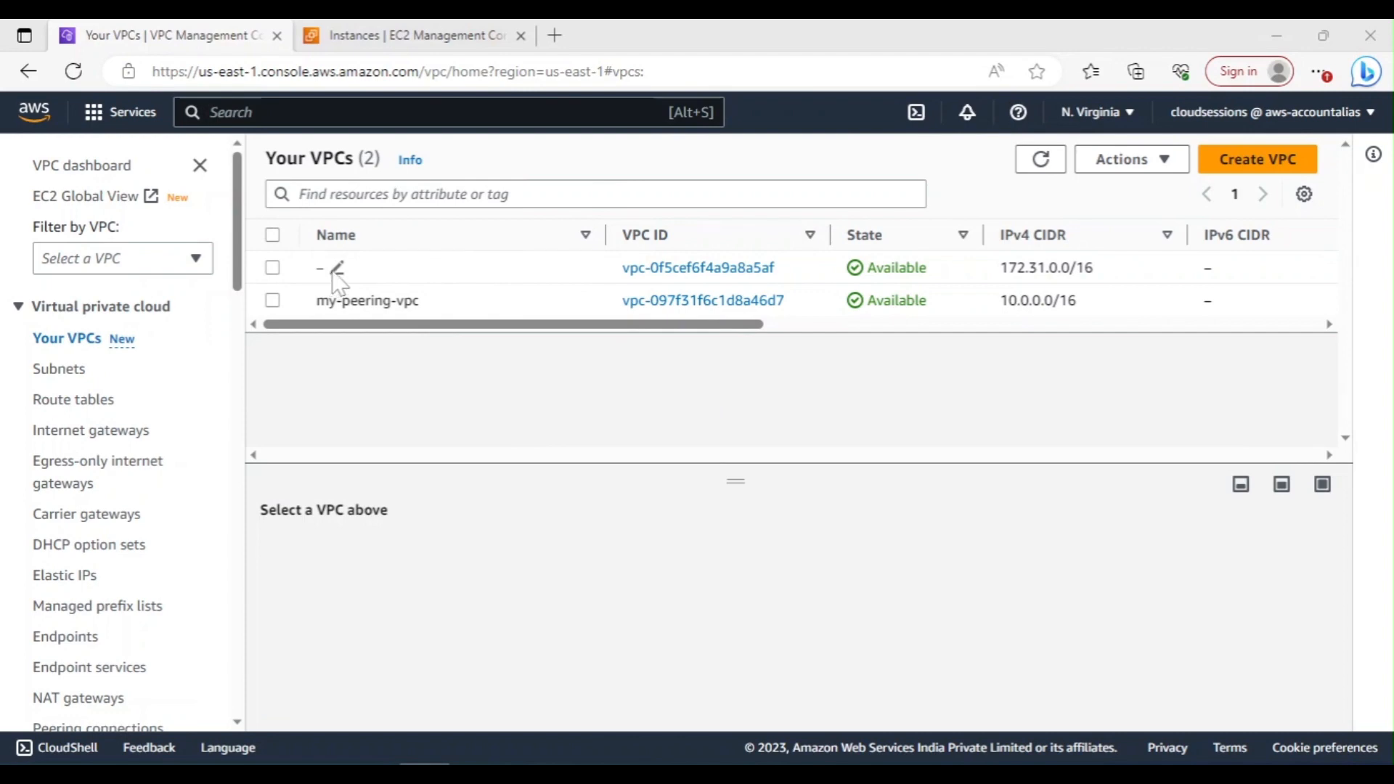
# - Name the unnamed VPC with CIDR 172.31.0.0/16 "default"
pyautogui.click(336, 269)
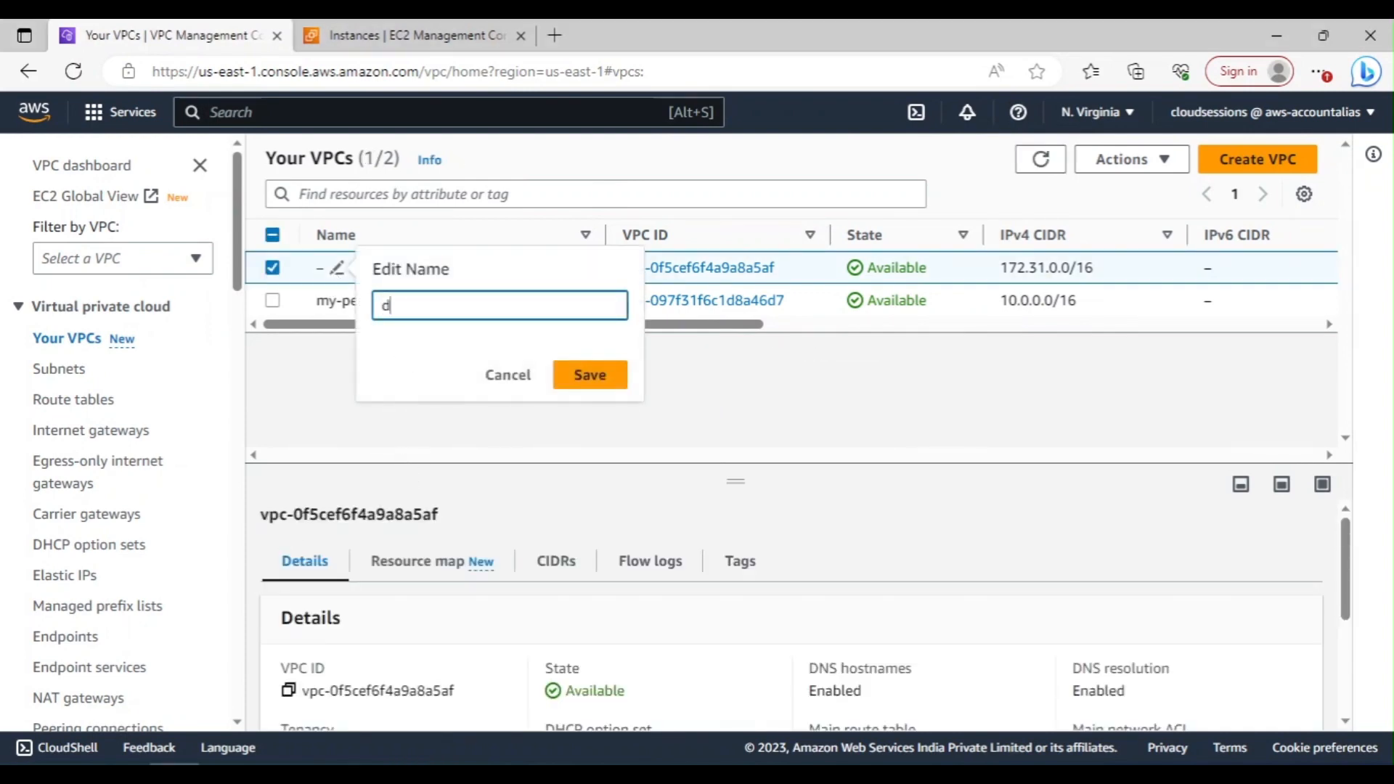
pyautogui.write('default')
pyautogui.click(616, 384)
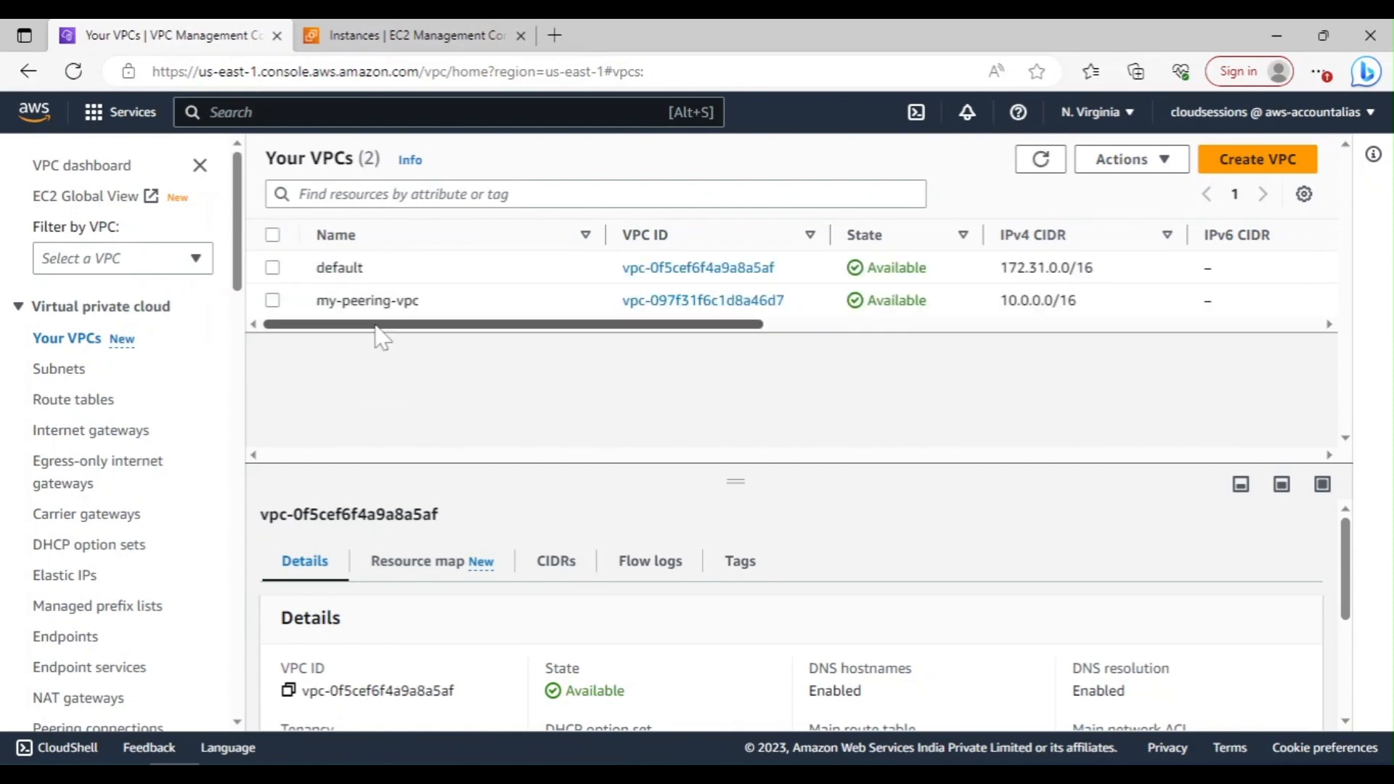
pyautogui.moveTo(375, 327); pyautogui.dragTo(506, 326)
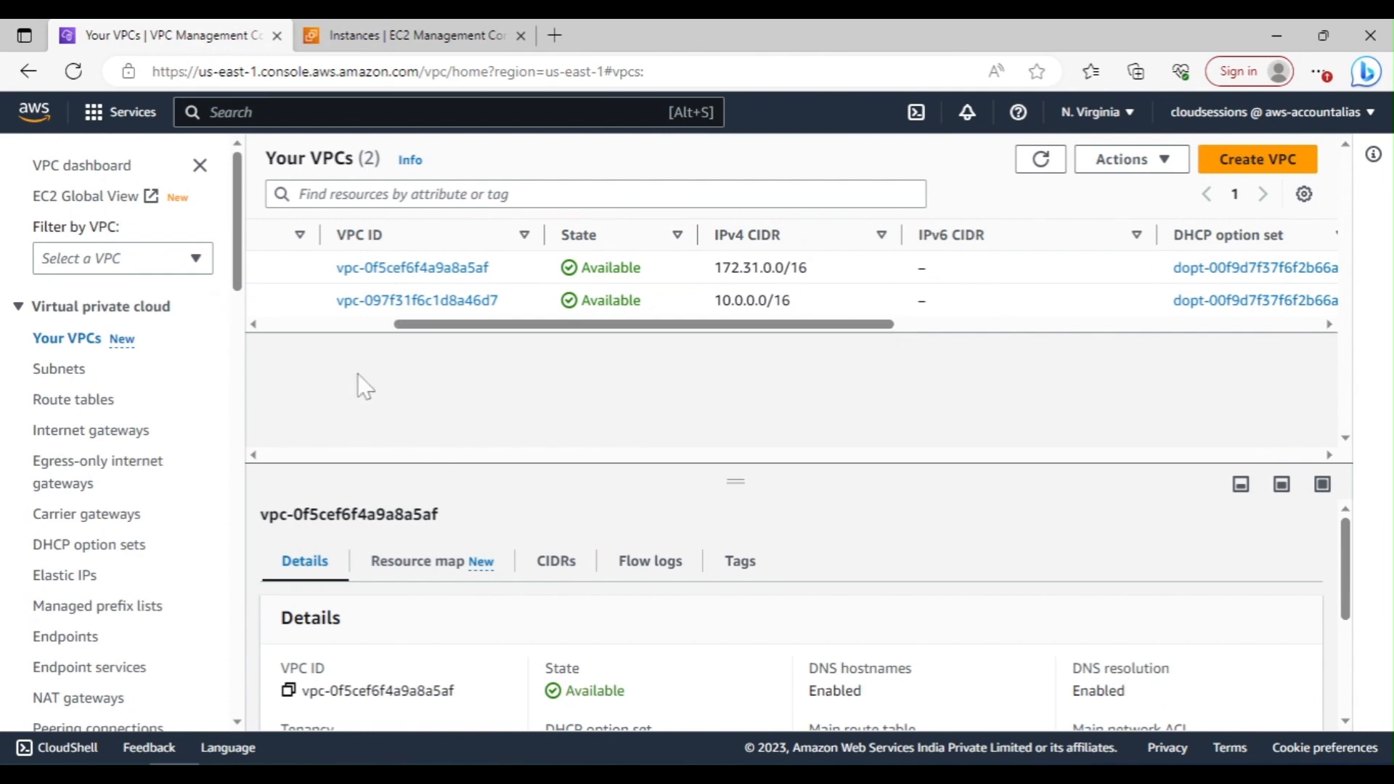
# - Switch from the EC2 instances list to the SSH terminal of my-peering-instance-a and enter four blank lines at its prompt
pyautogui.click(411, 34)
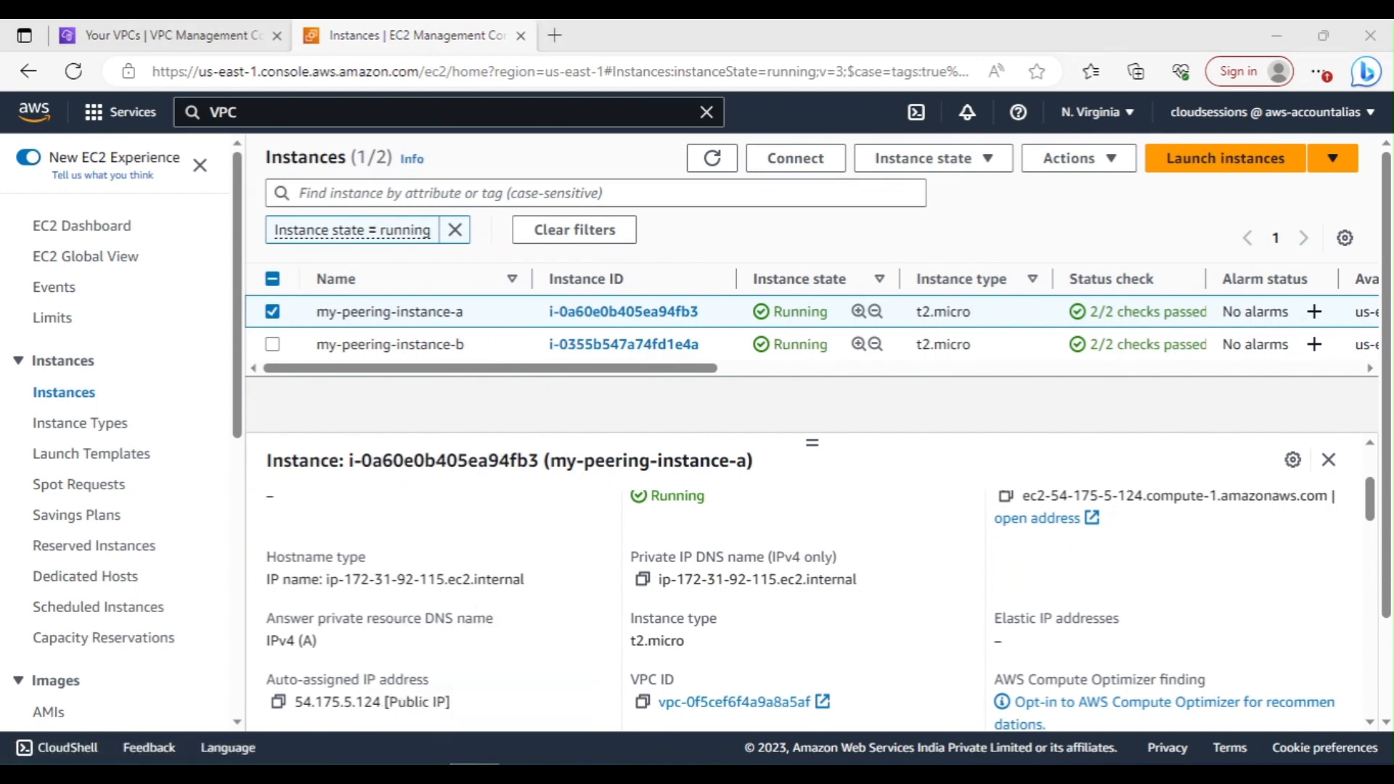
pyautogui.hotkey('alt', 'Tab')
pyautogui.doubleClick(661, 167)
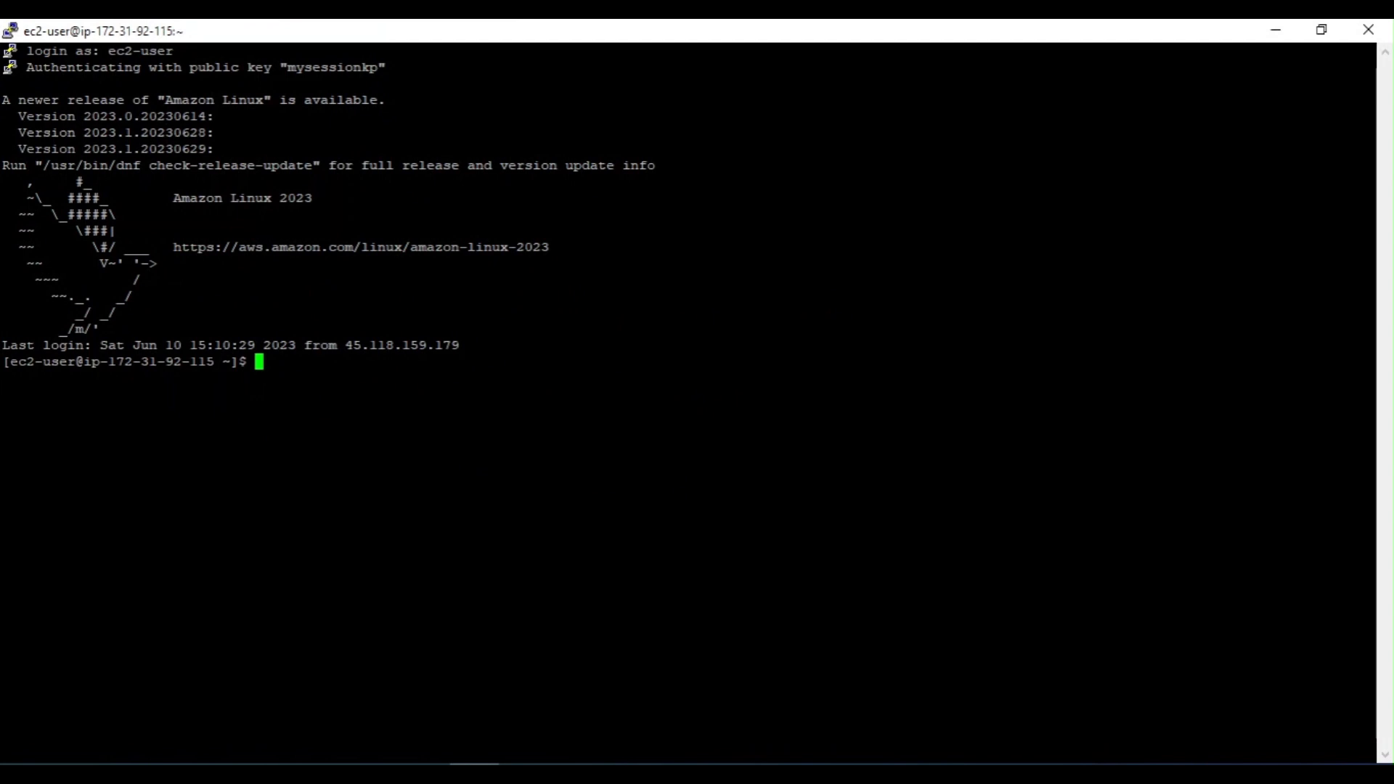
pyautogui.moveTo(102, 363); pyautogui.dragTo(247, 378)
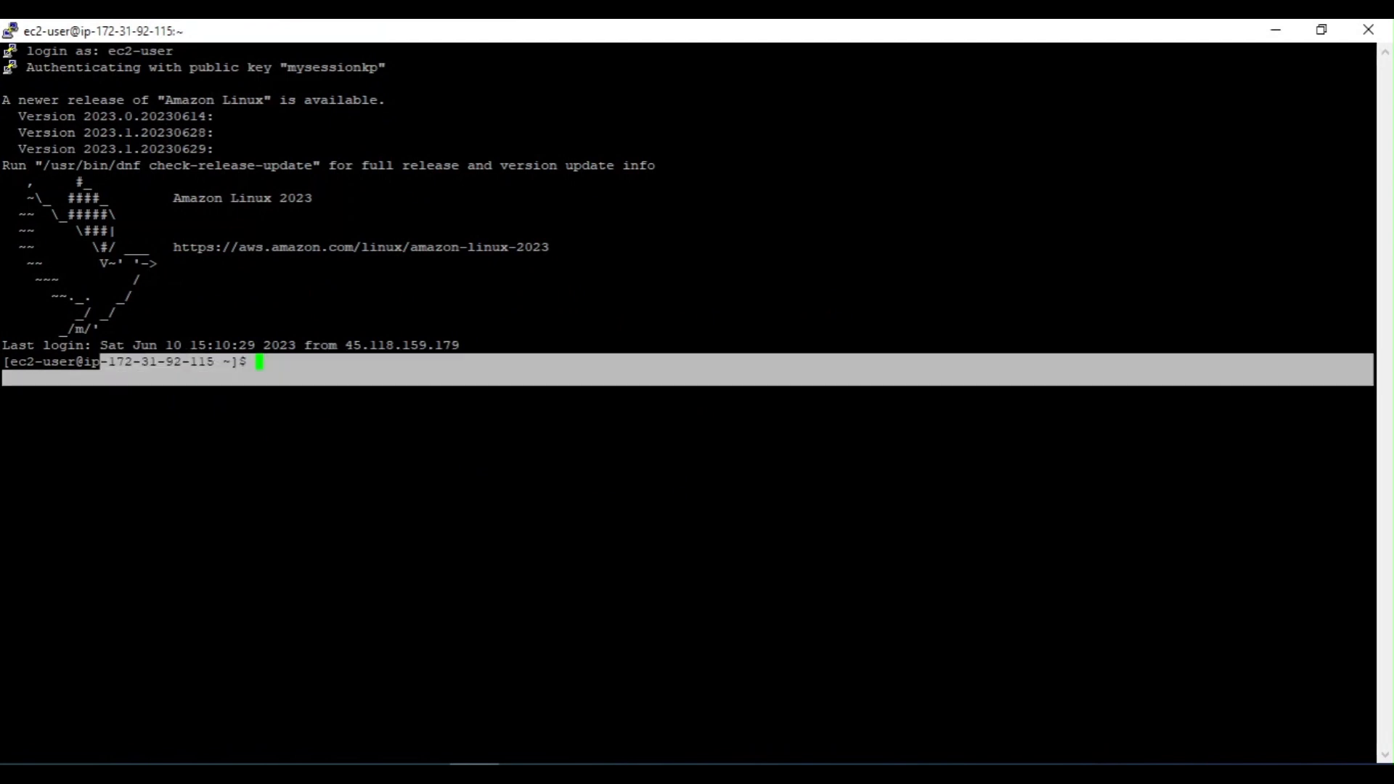
pyautogui.click(247, 378)
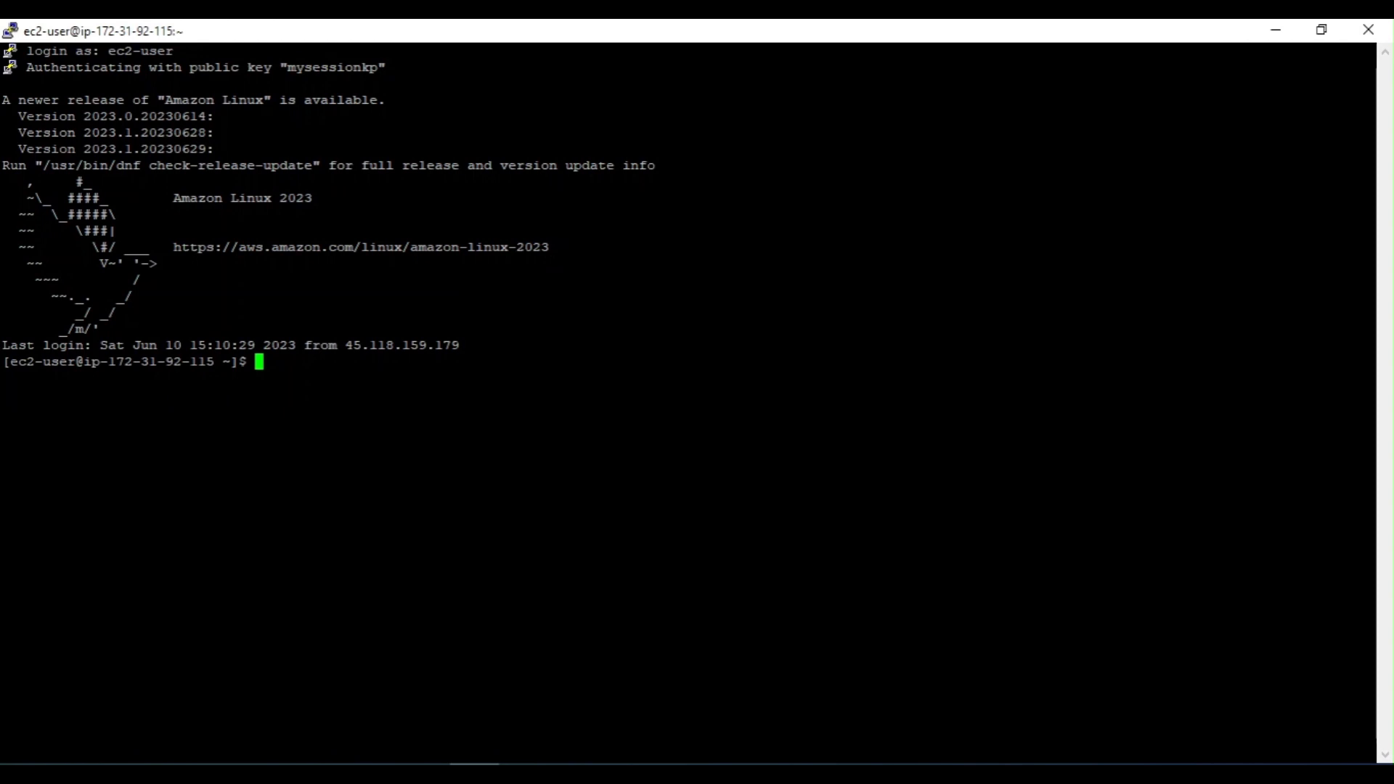
pyautogui.press('Return')
pyautogui.press('Return')
pyautogui.press('Return')
pyautogui.press('Return')
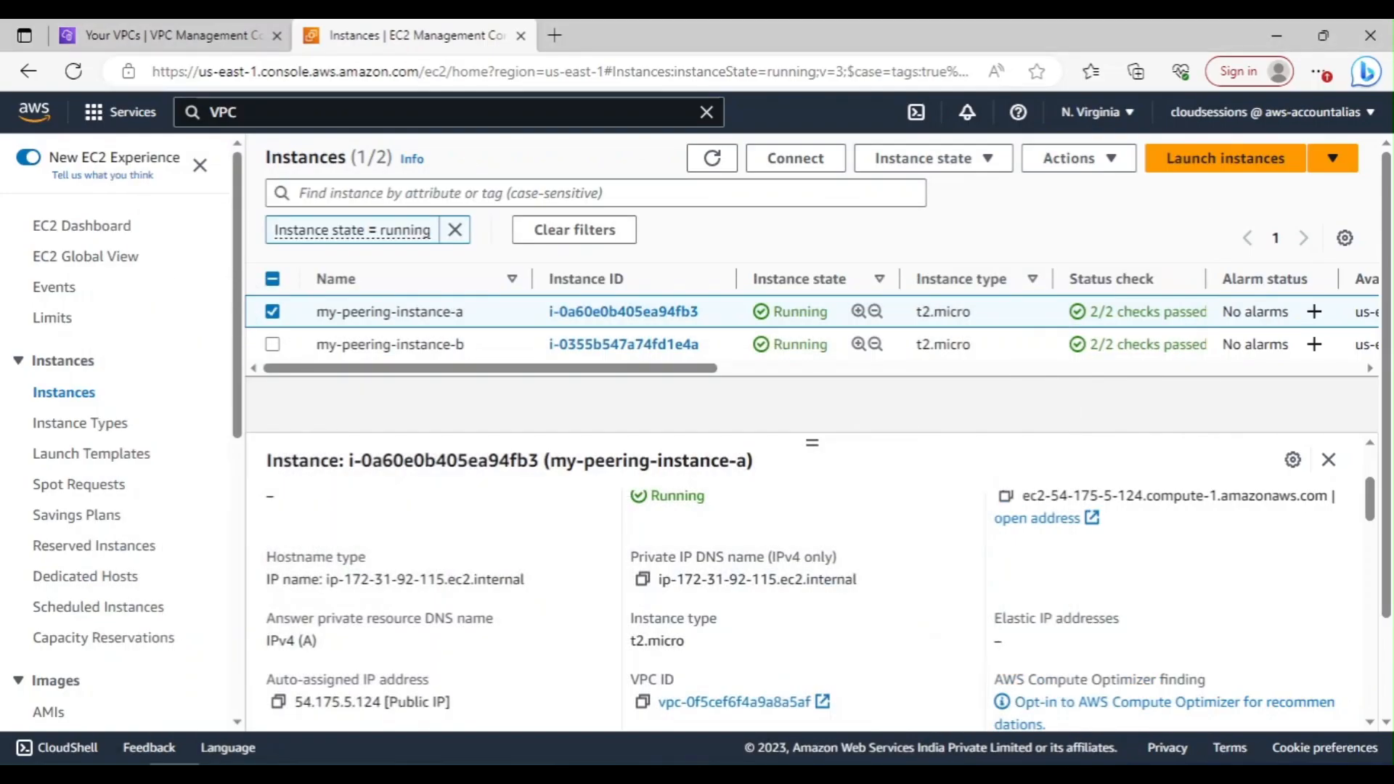
# - Copy the private IPv4 address of my-peering-instance-b
pyautogui.click(272, 312)
pyautogui.click(272, 344)
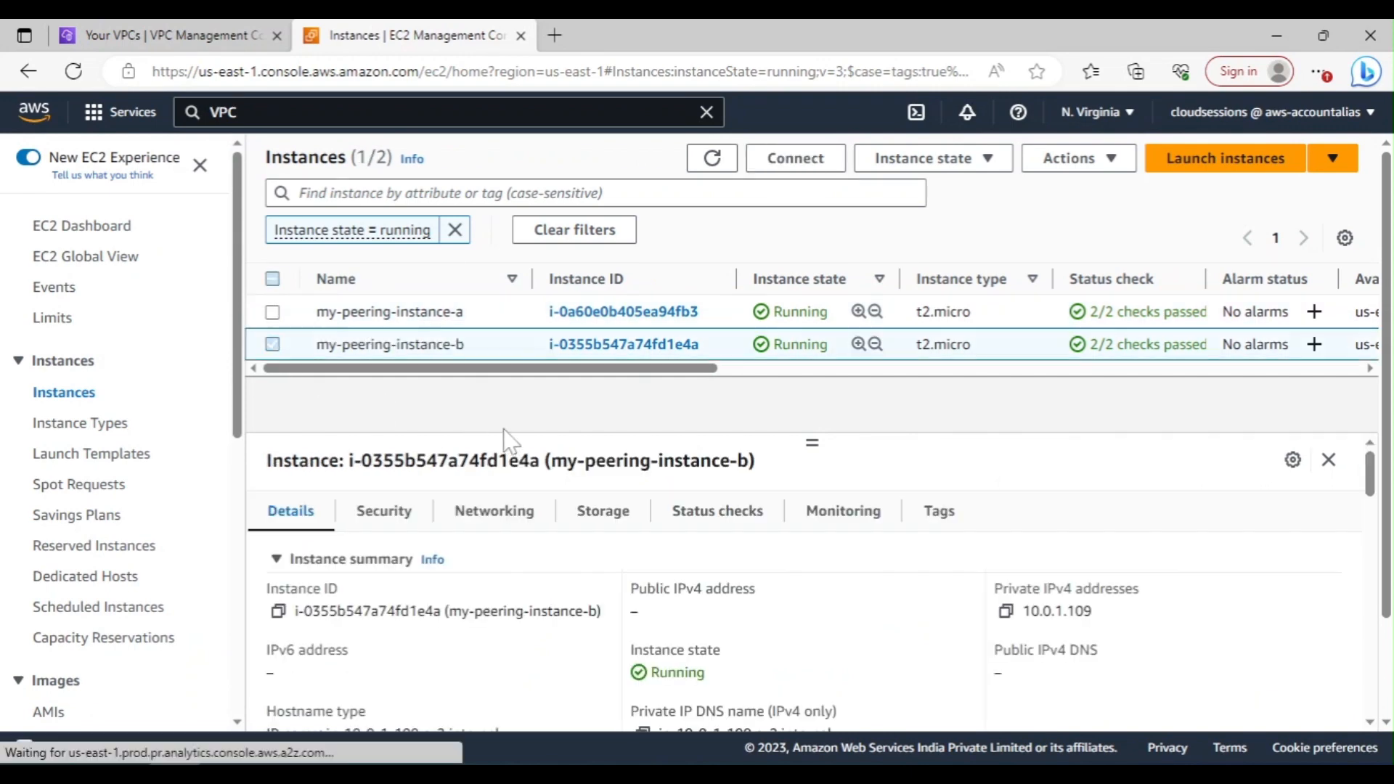
pyautogui.click(1007, 614)
# - Ping my-peering-instance-b at 10.0.1.109 from the SSH terminal of my-peering-instance-a
pyautogui.hotkey('alt', 'Tab')
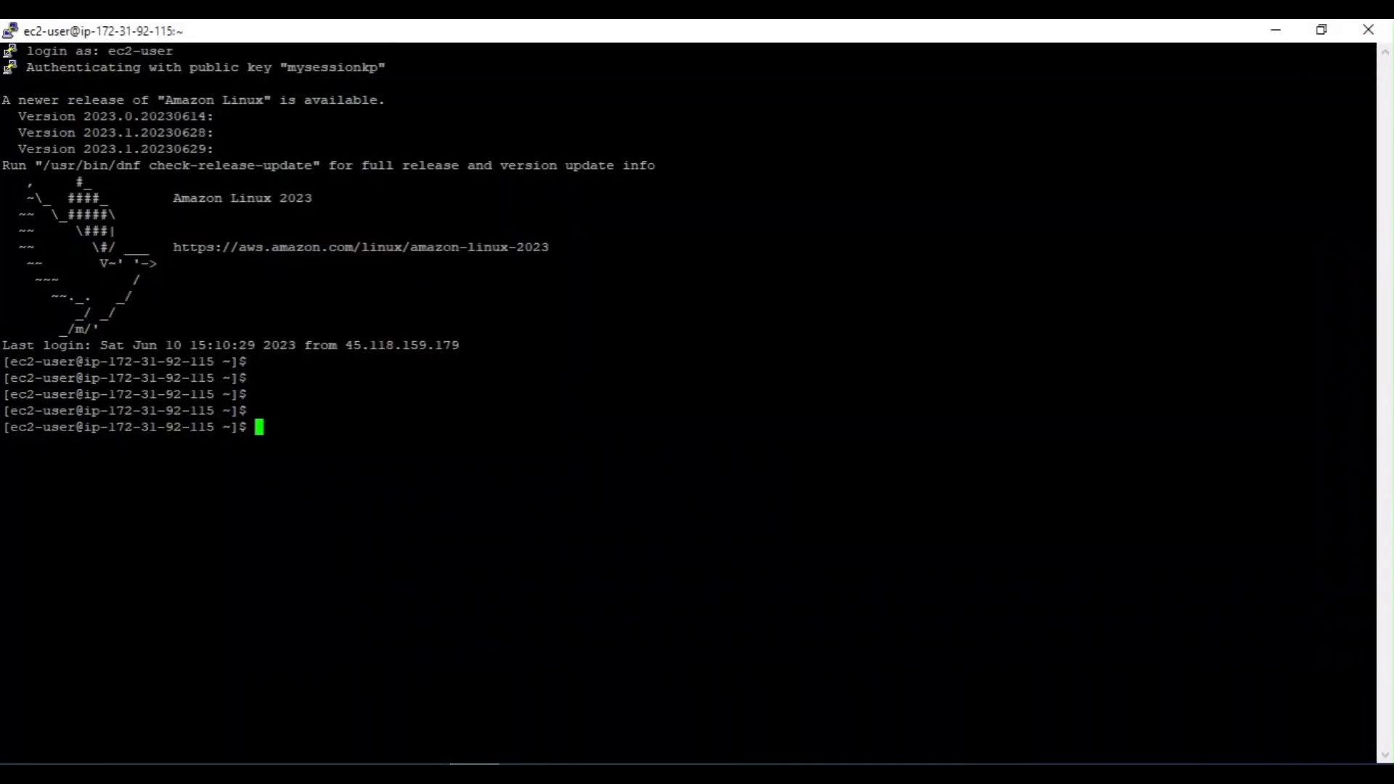
pyautogui.write('ping')
pyautogui.press('shift+Insert')
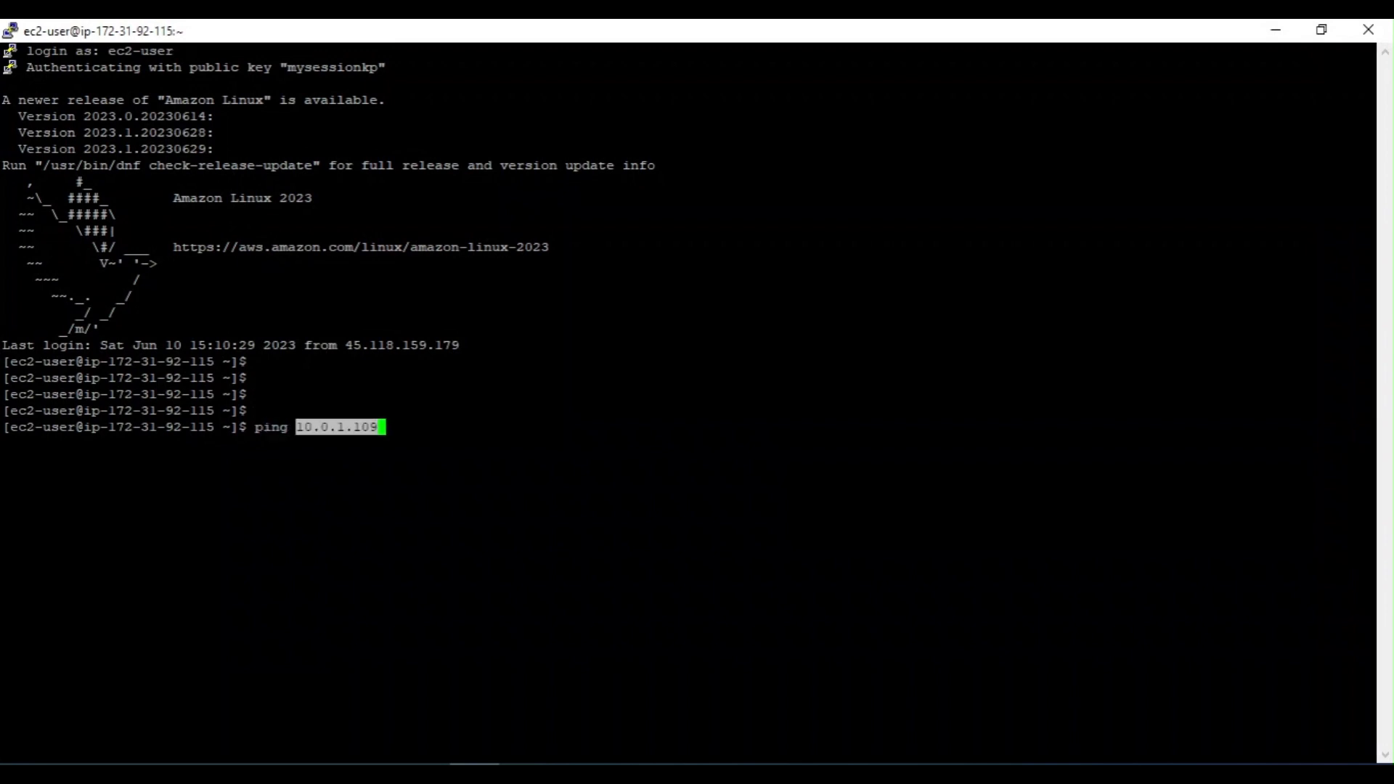
pyautogui.press('Return')
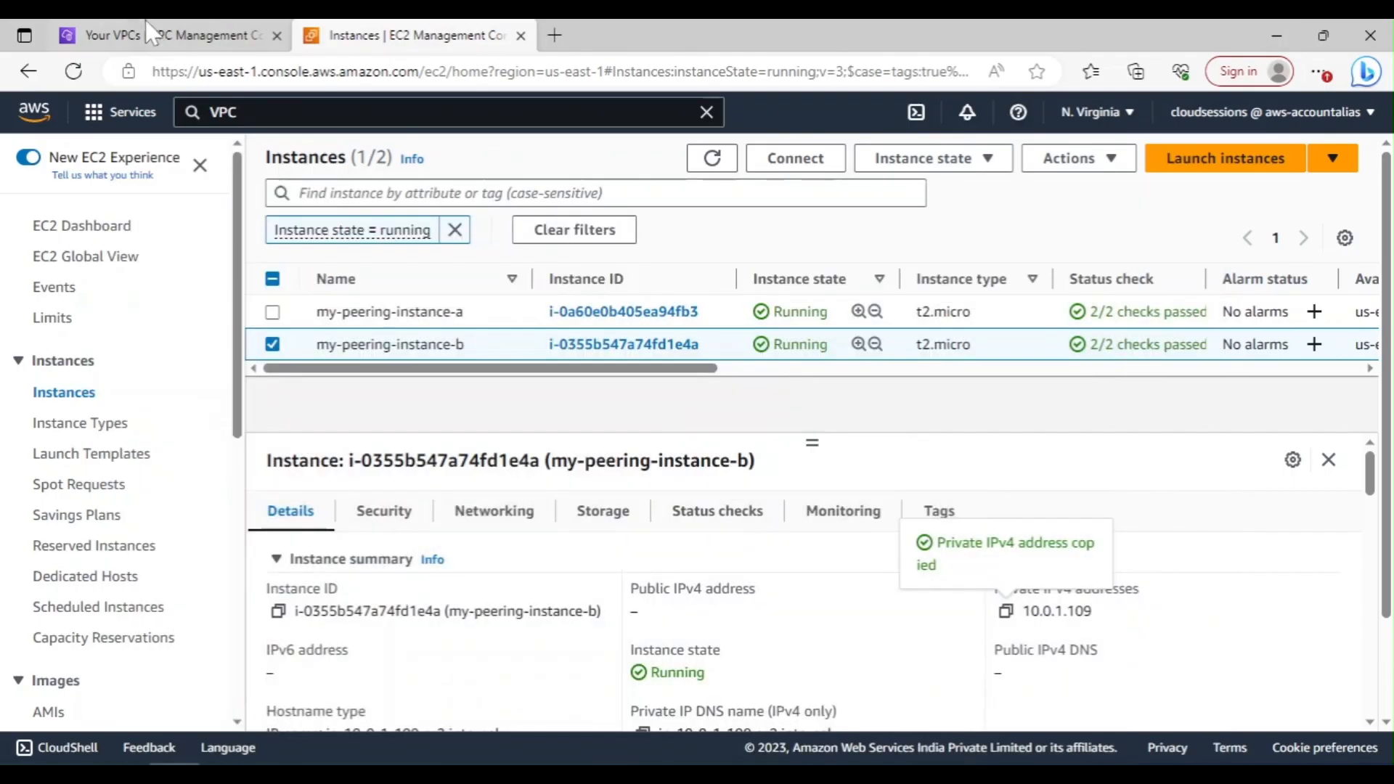
# - Start a new VPC peering connection in the VPC console and name it my-vpc-peering
pyautogui.click(147, 23)
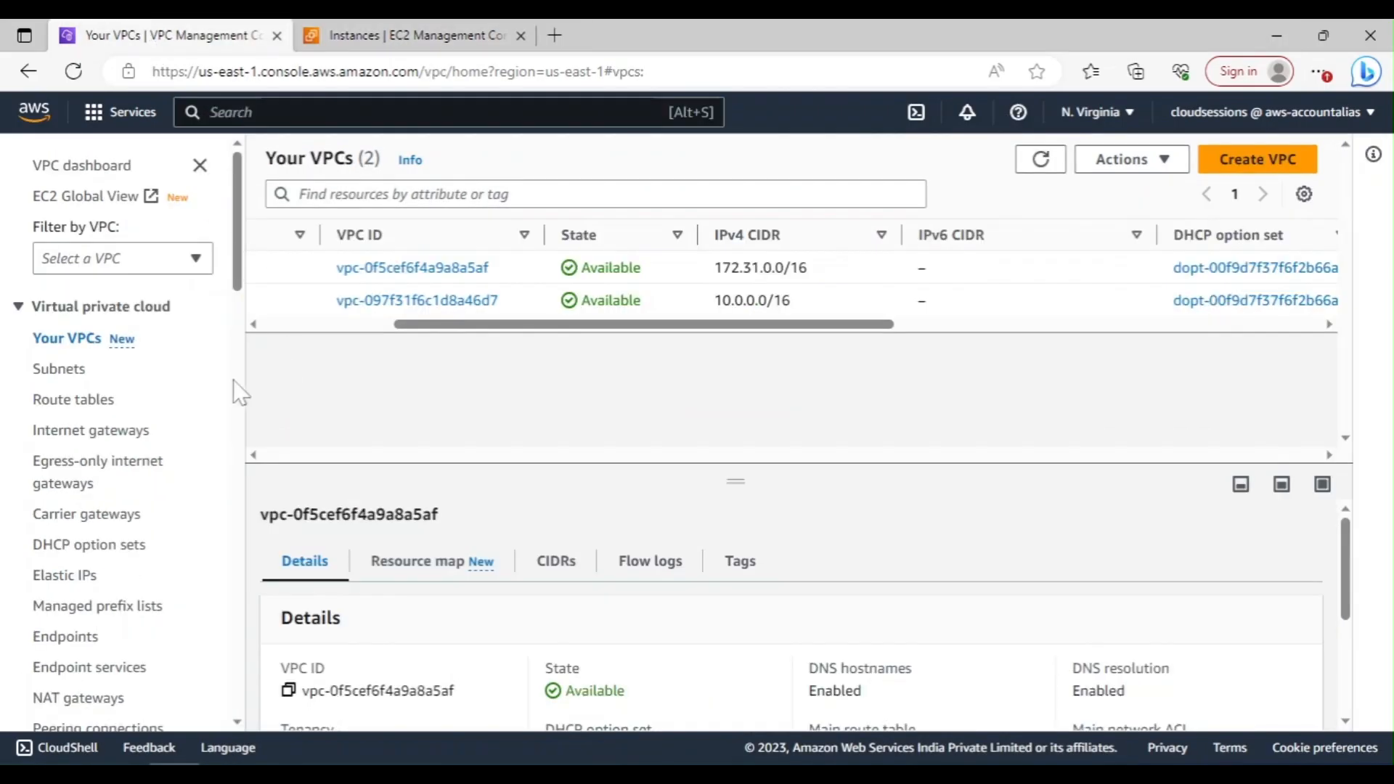
pyautogui.scroll(-3, 145, 552)
pyautogui.click(104, 558)
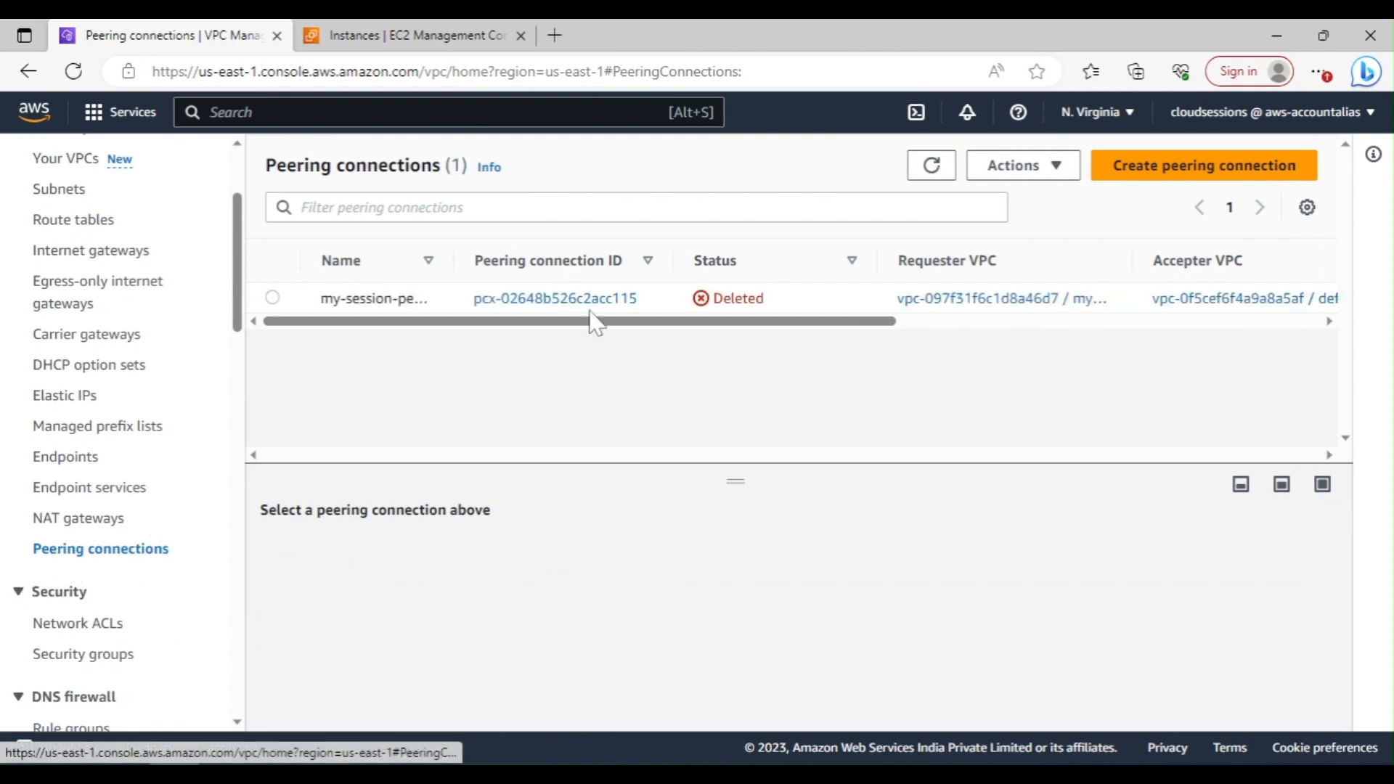
pyautogui.click(1112, 164)
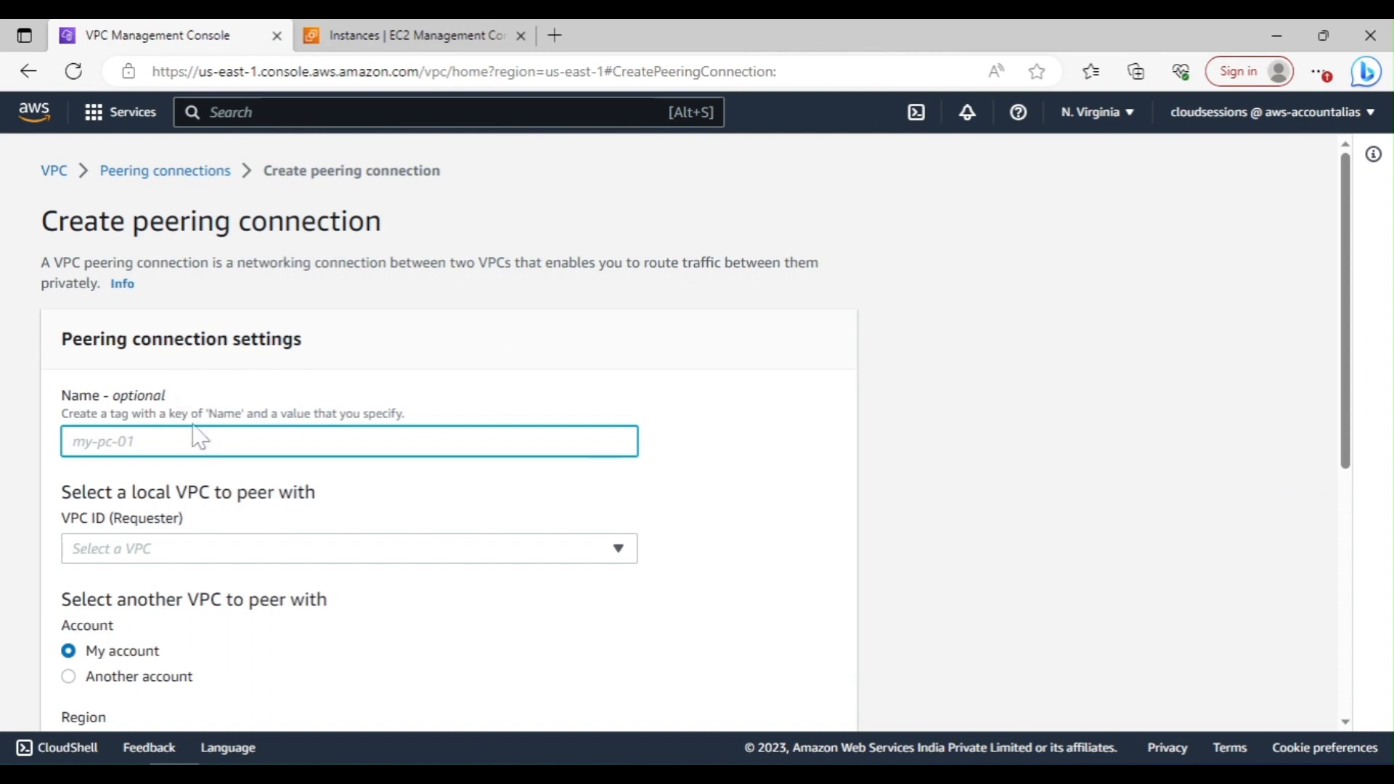
pyautogui.click(194, 430)
pyautogui.write('my-vpc-peering')
# - Choose the default VPC as requester and my-peering-vpc as accepter, and create the peering connection
pyautogui.click(211, 558)
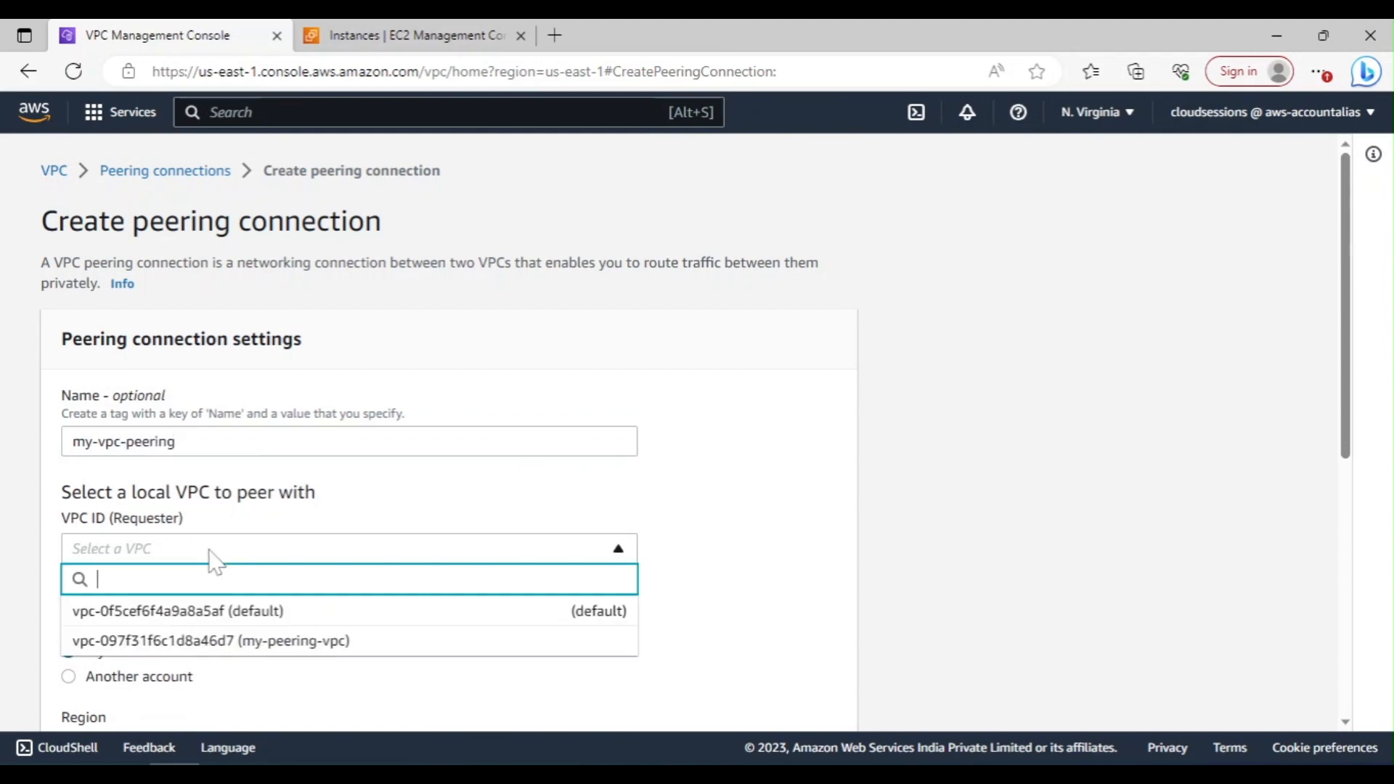
pyautogui.click(178, 614)
pyautogui.scroll(-7, 311, 526)
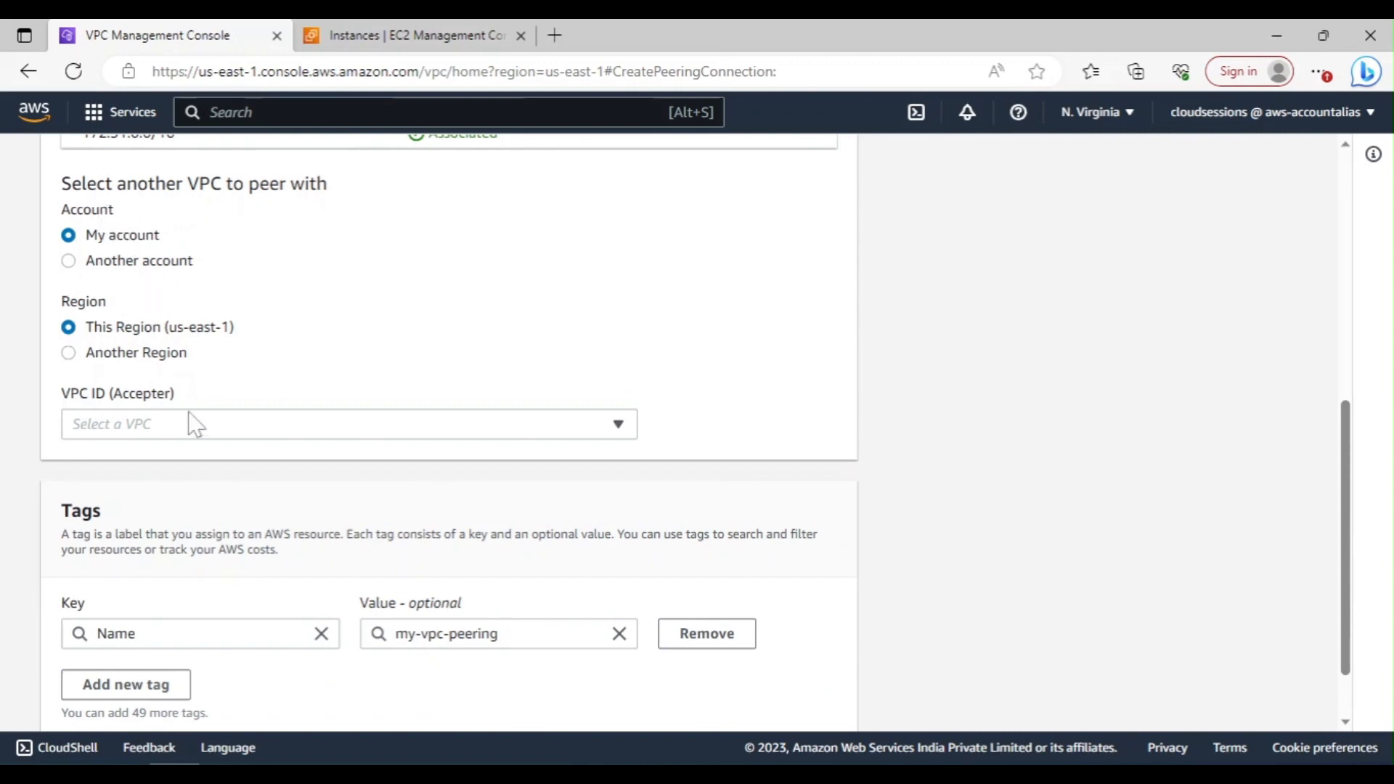
pyautogui.click(187, 432)
pyautogui.click(175, 517)
pyautogui.scroll(-3, 598, 663)
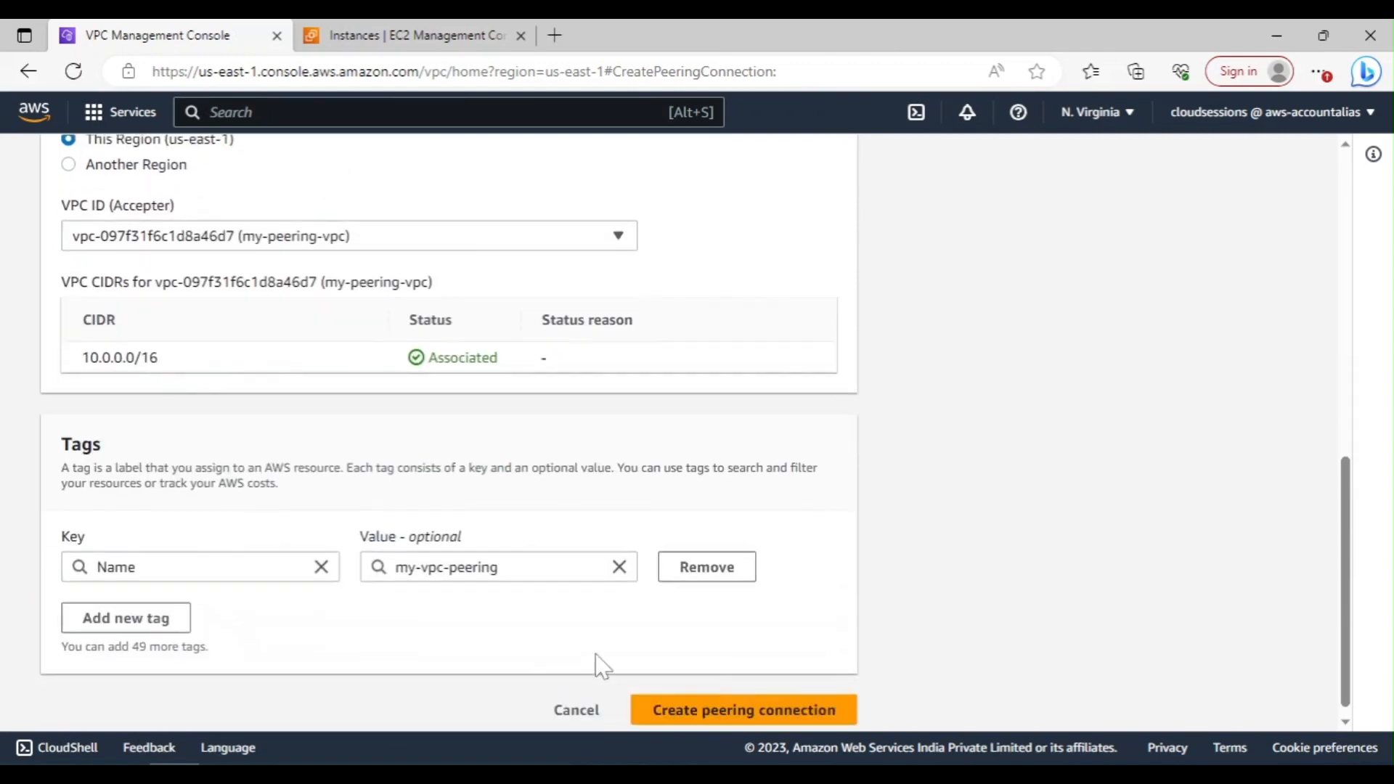
pyautogui.click(693, 702)
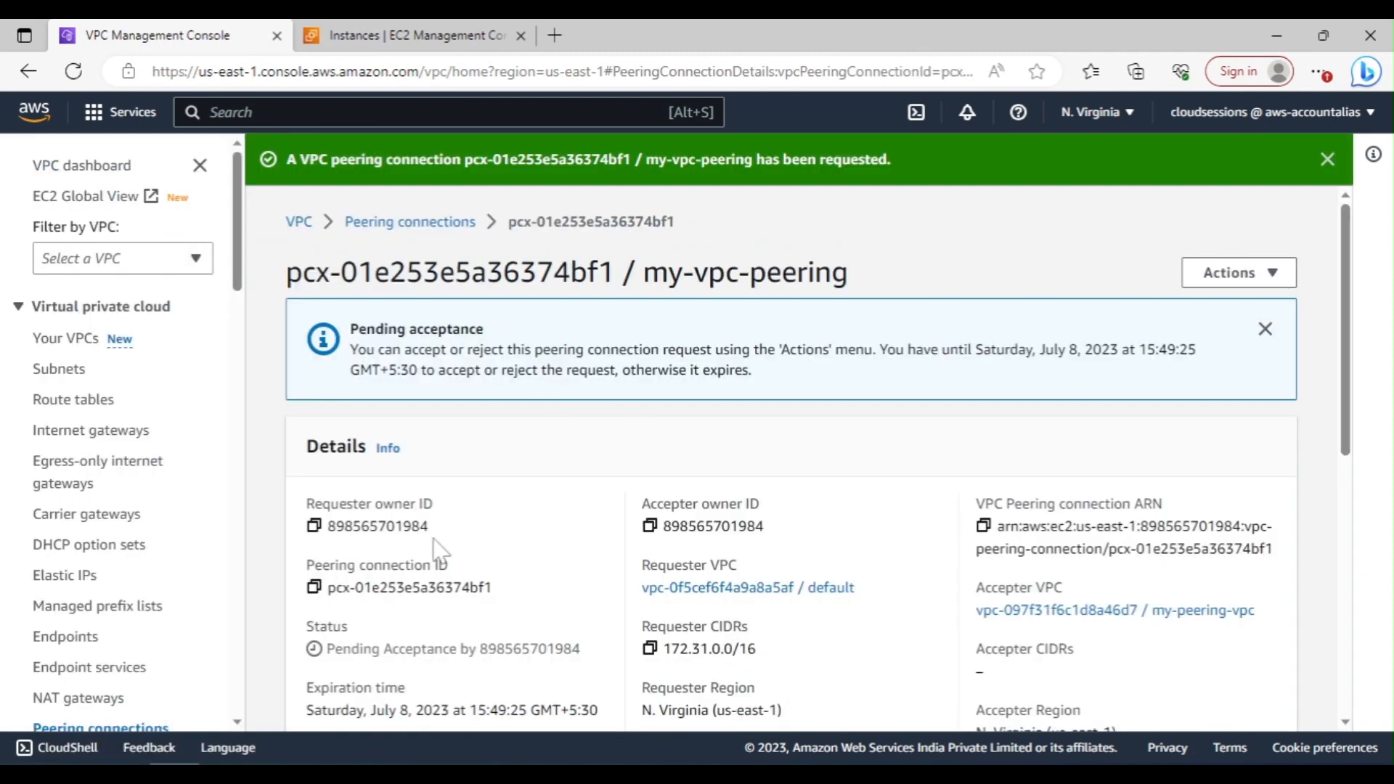
# - Accept the pending my-vpc-peering request from the list of peering connections
pyautogui.scroll(-5, 436, 551)
pyautogui.scroll(-6, 155, 637)
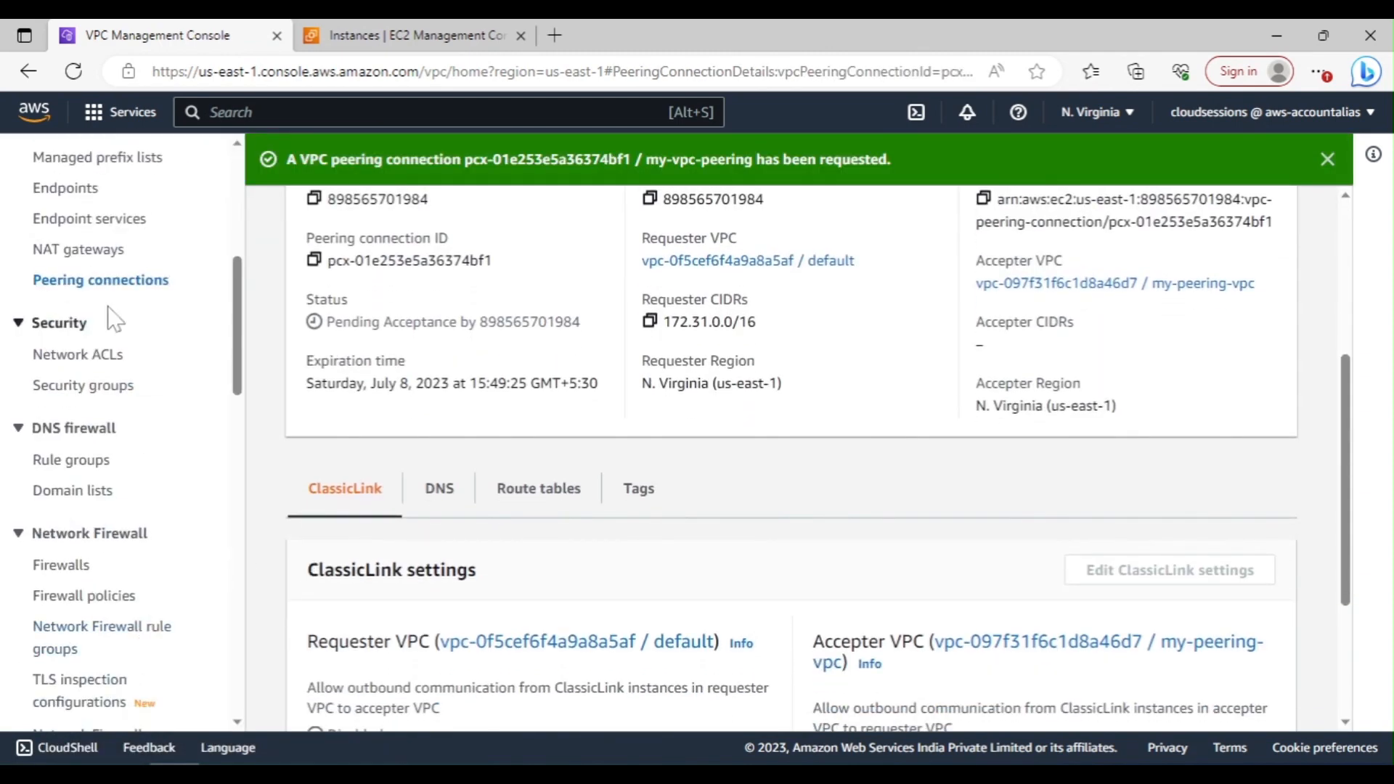
pyautogui.click(118, 280)
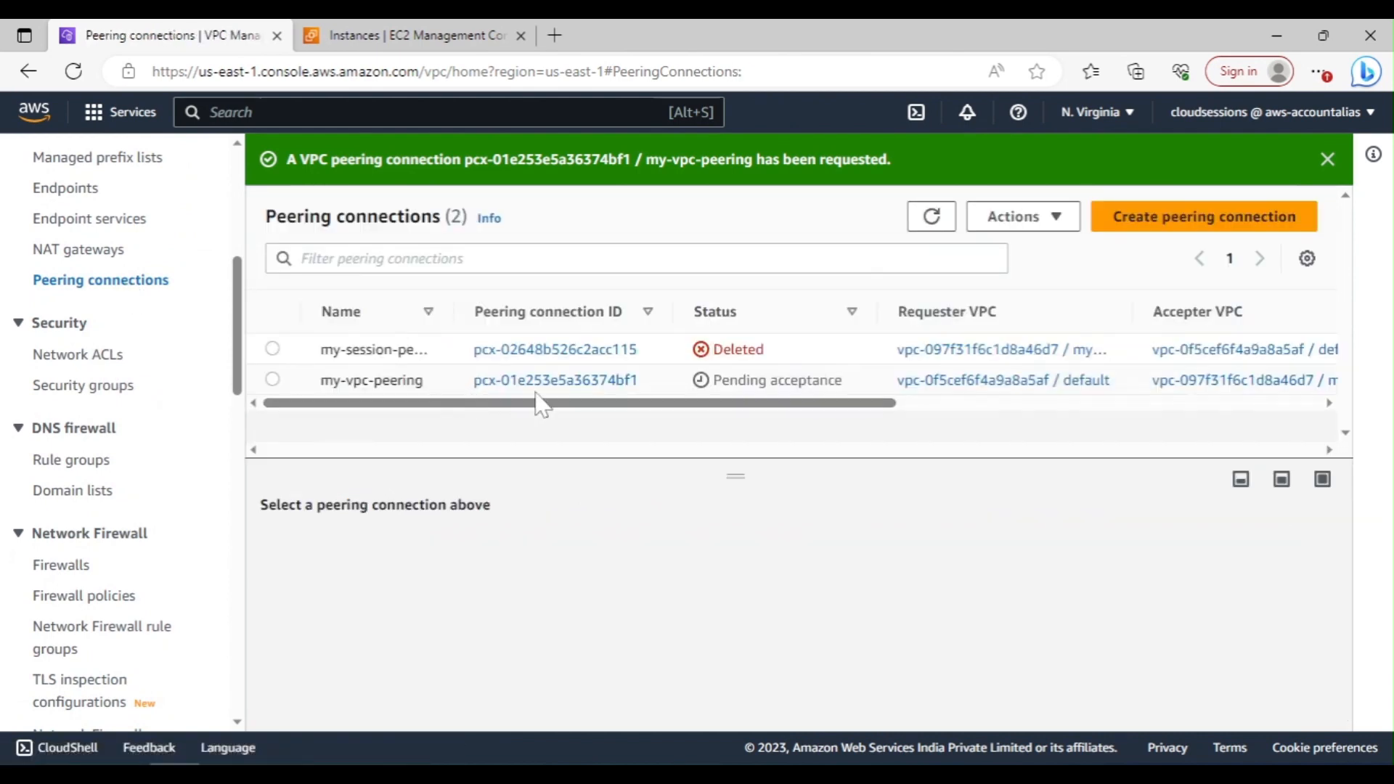
pyautogui.click(273, 379)
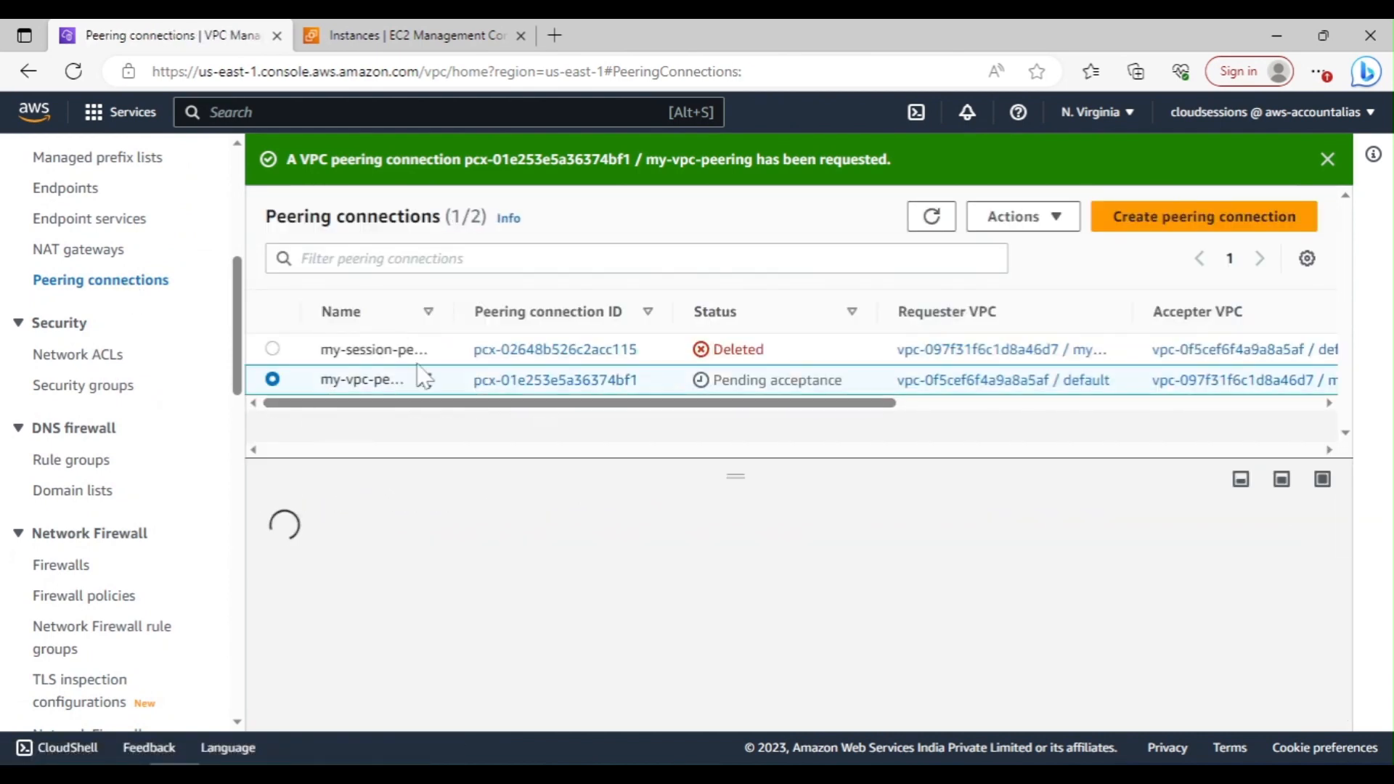
pyautogui.click(1018, 230)
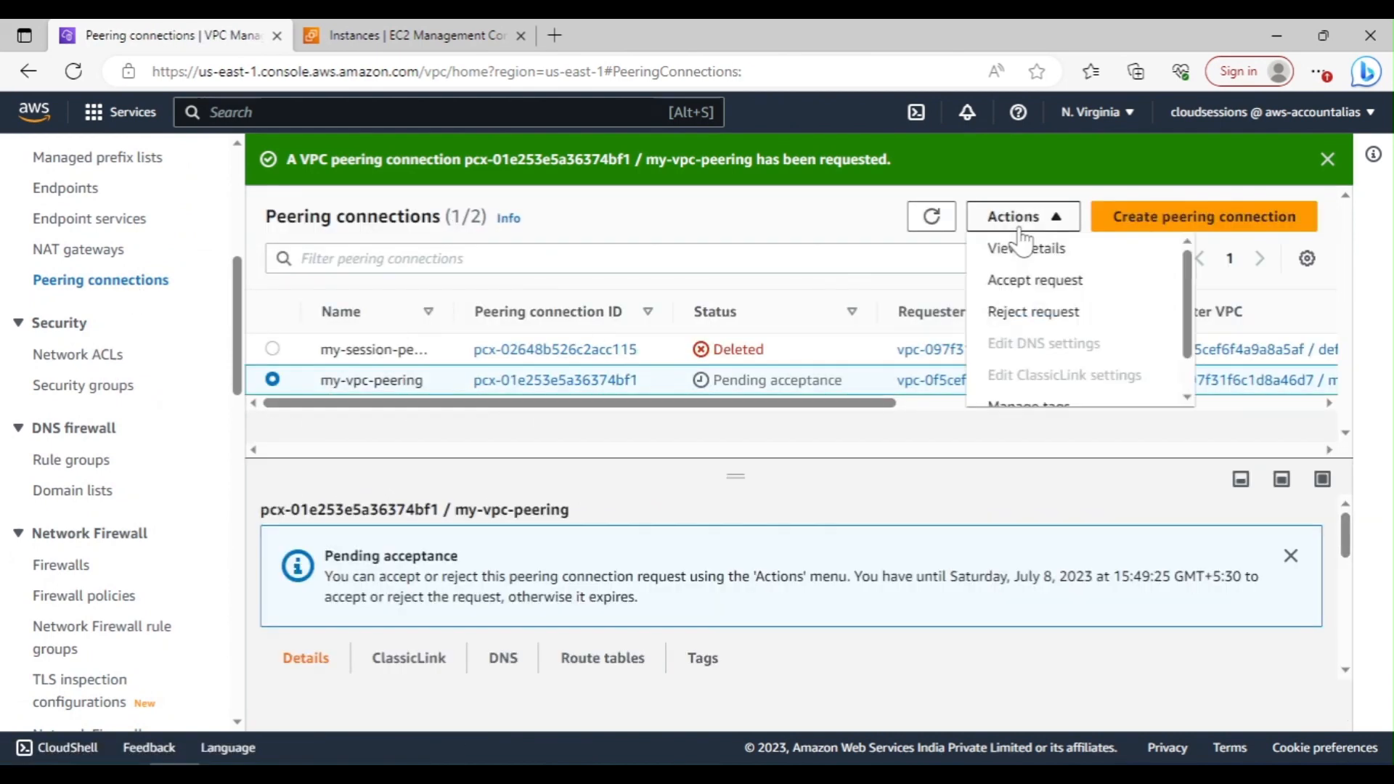
pyautogui.click(1015, 284)
pyautogui.click(1200, 595)
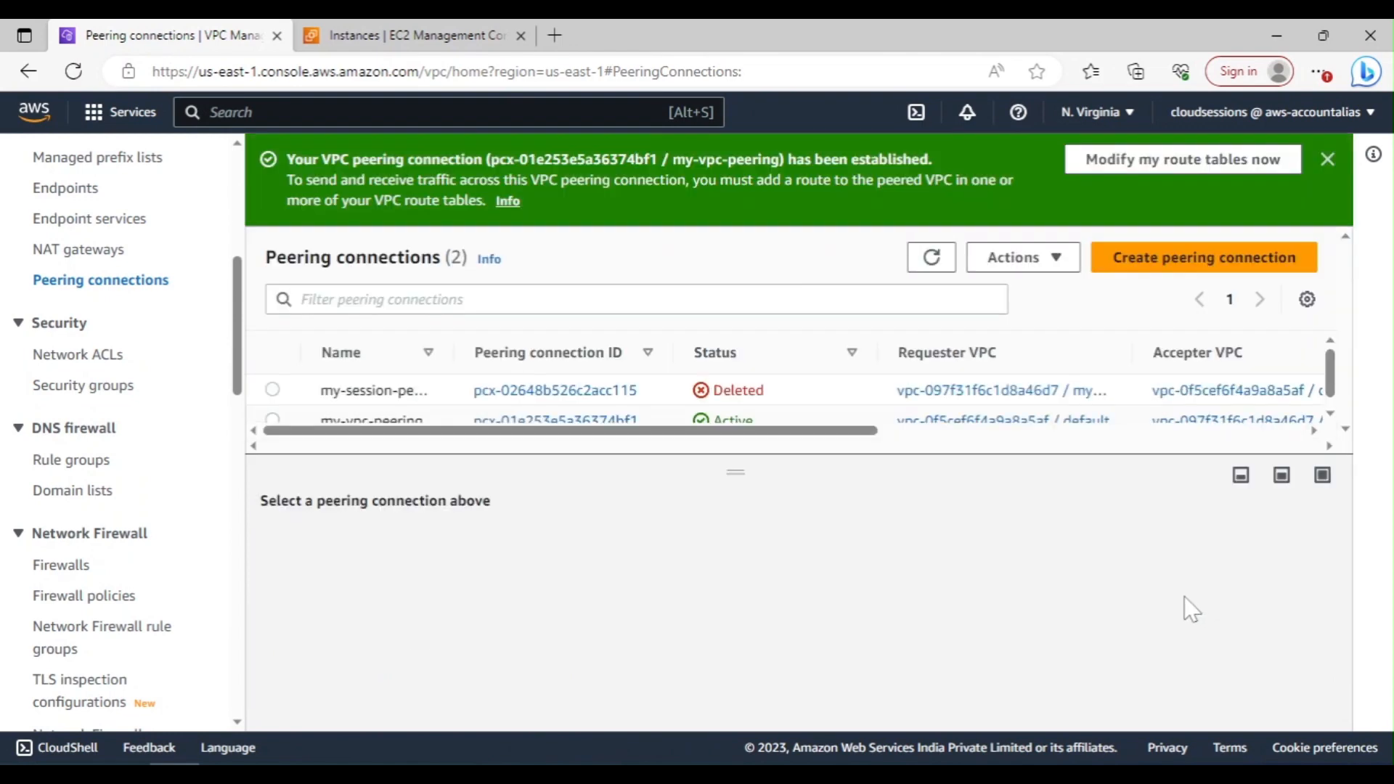
pyautogui.scroll(-1, 788, 409)
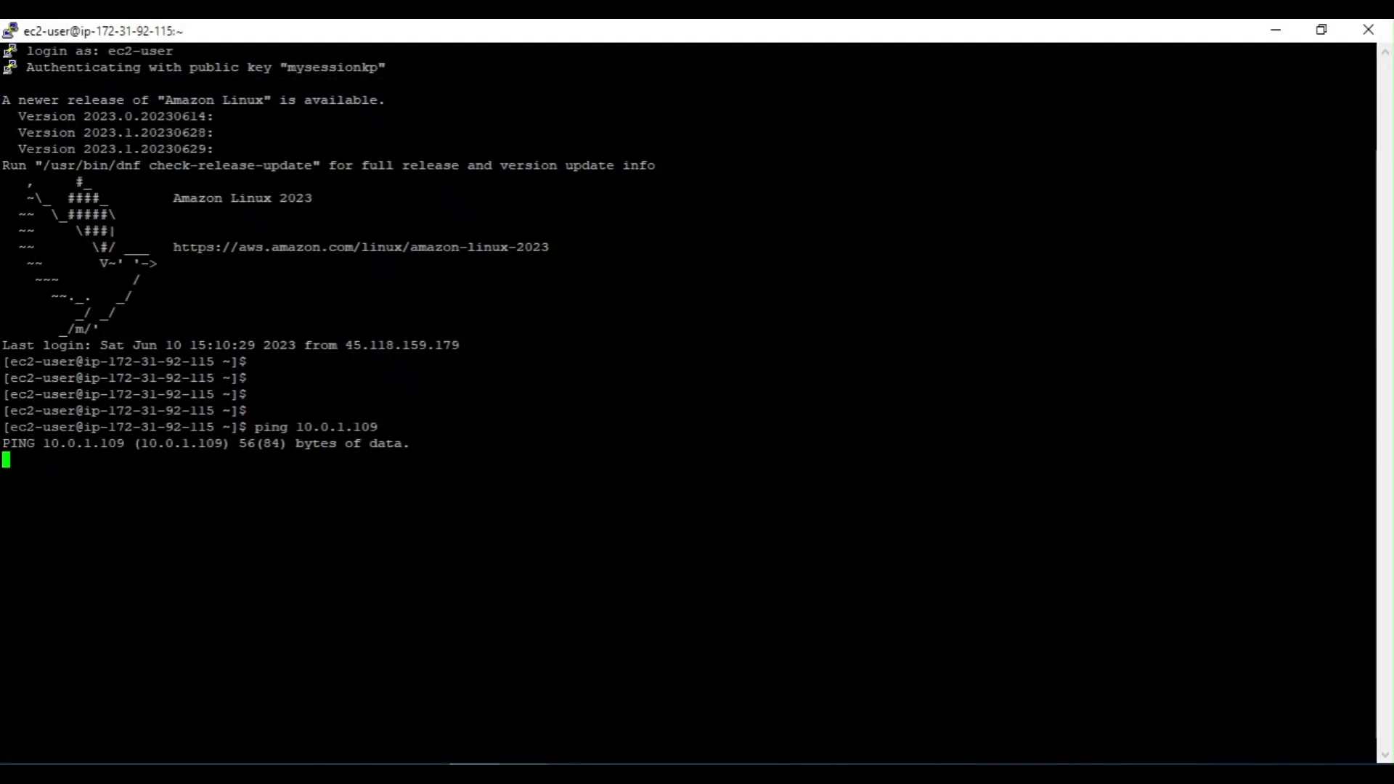
# - Leave the terminal and open the routes of my-peering-vpc's main route table for editing
pyautogui.click(1276, 29)
pyautogui.scroll(3, 133, 459)
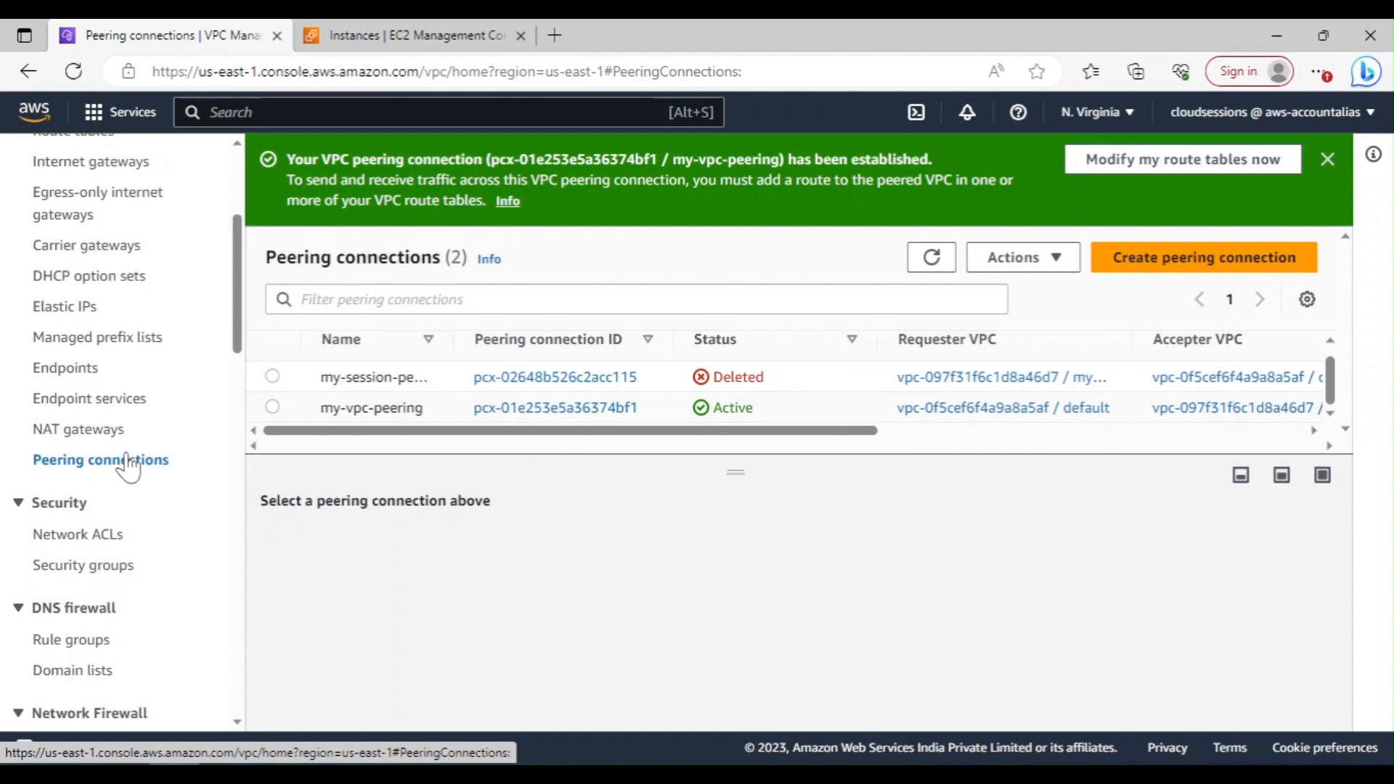
pyautogui.scroll(3, 129, 468)
pyautogui.click(74, 312)
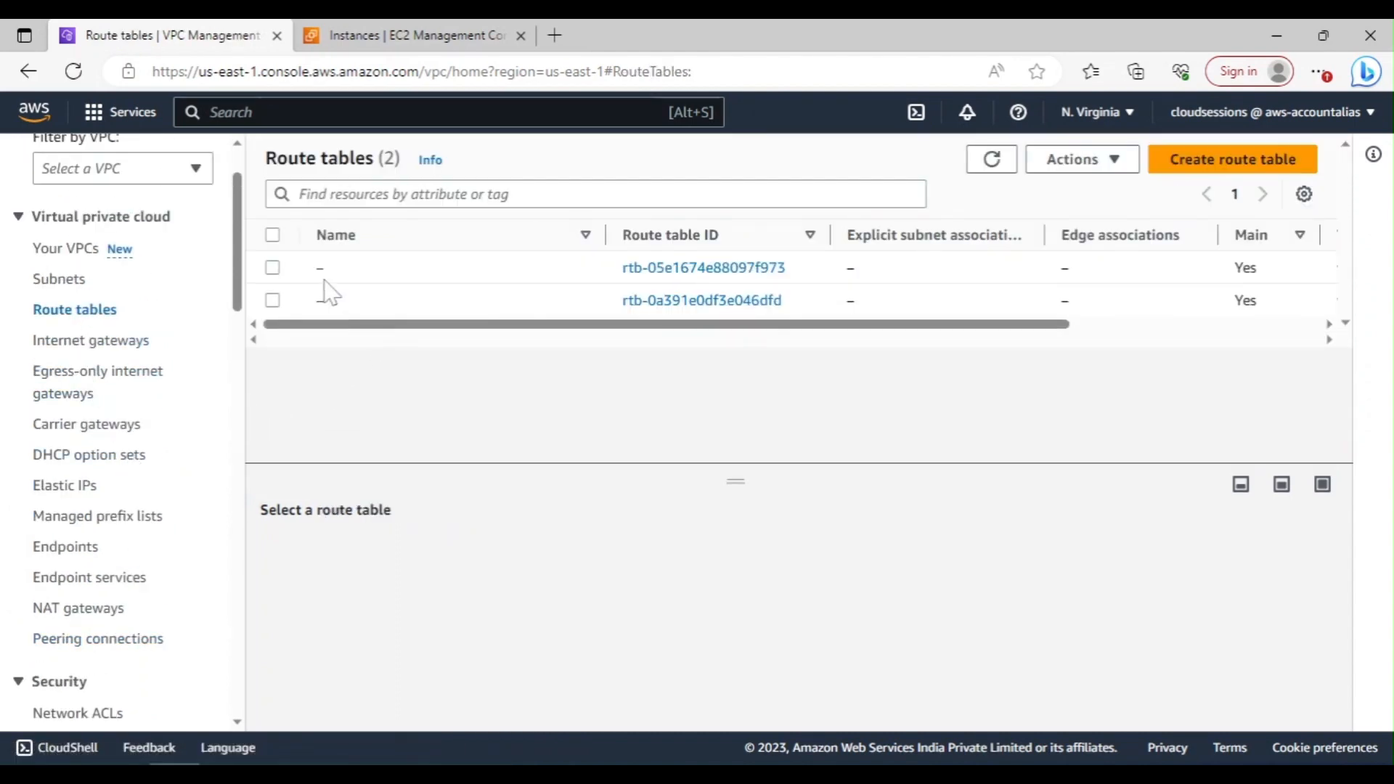
pyautogui.click(272, 267)
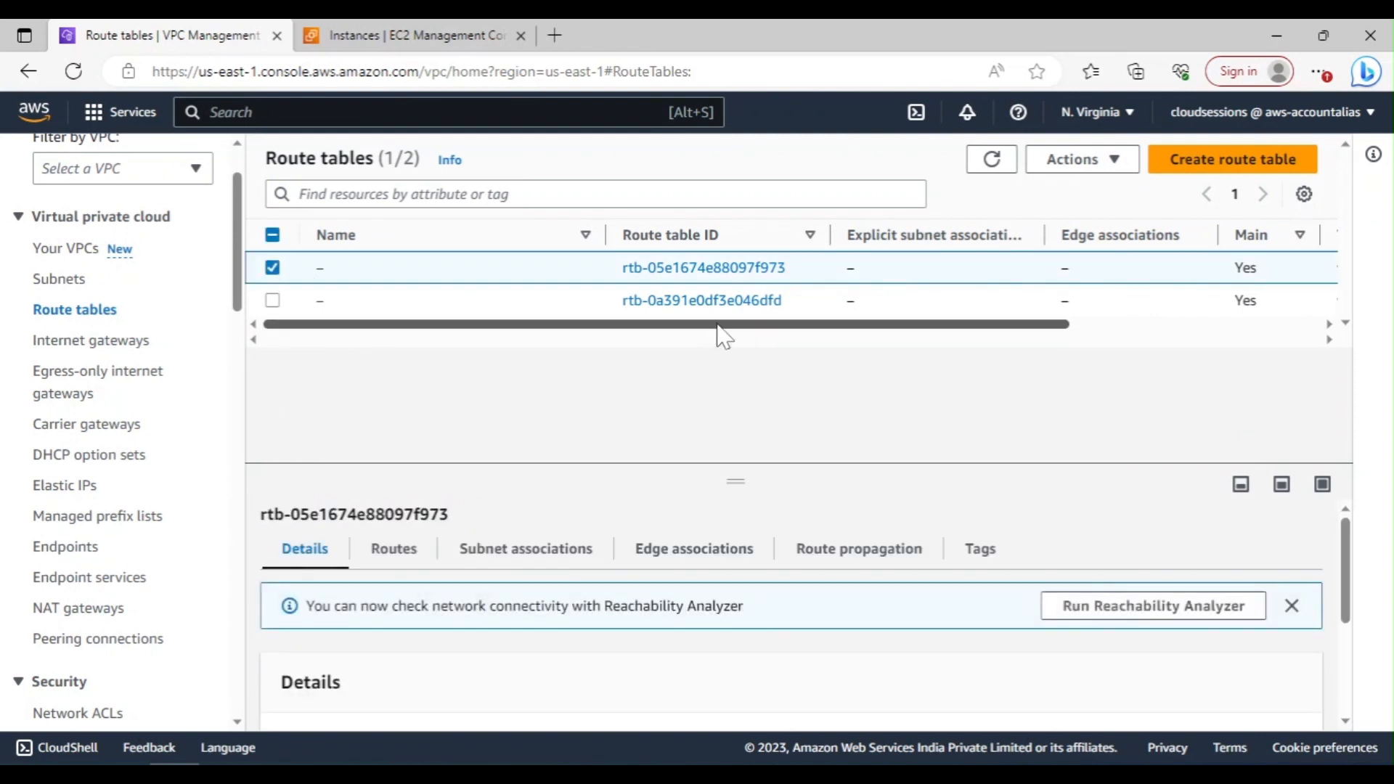
pyautogui.moveTo(718, 325); pyautogui.dragTo(968, 325)
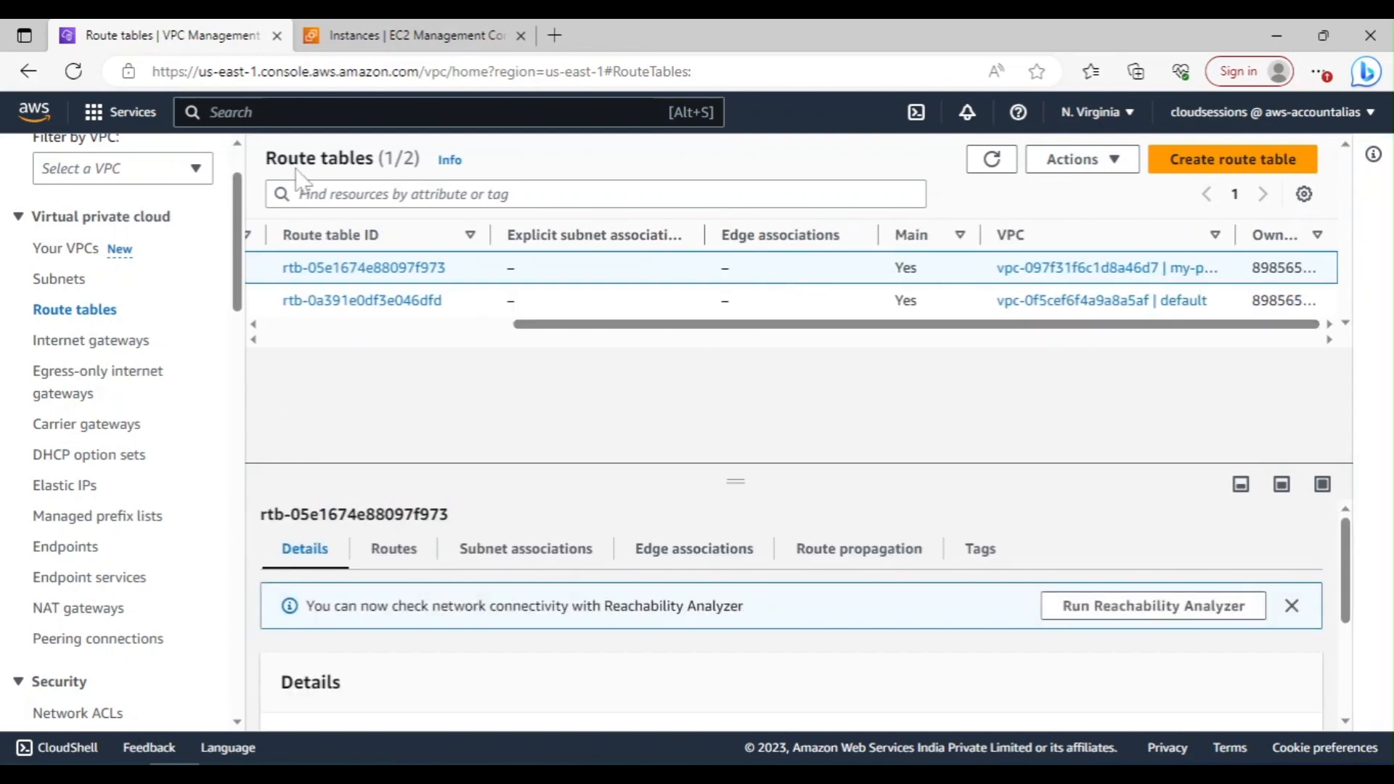
pyautogui.moveTo(1236, 230); pyautogui.dragTo(1369, 220)
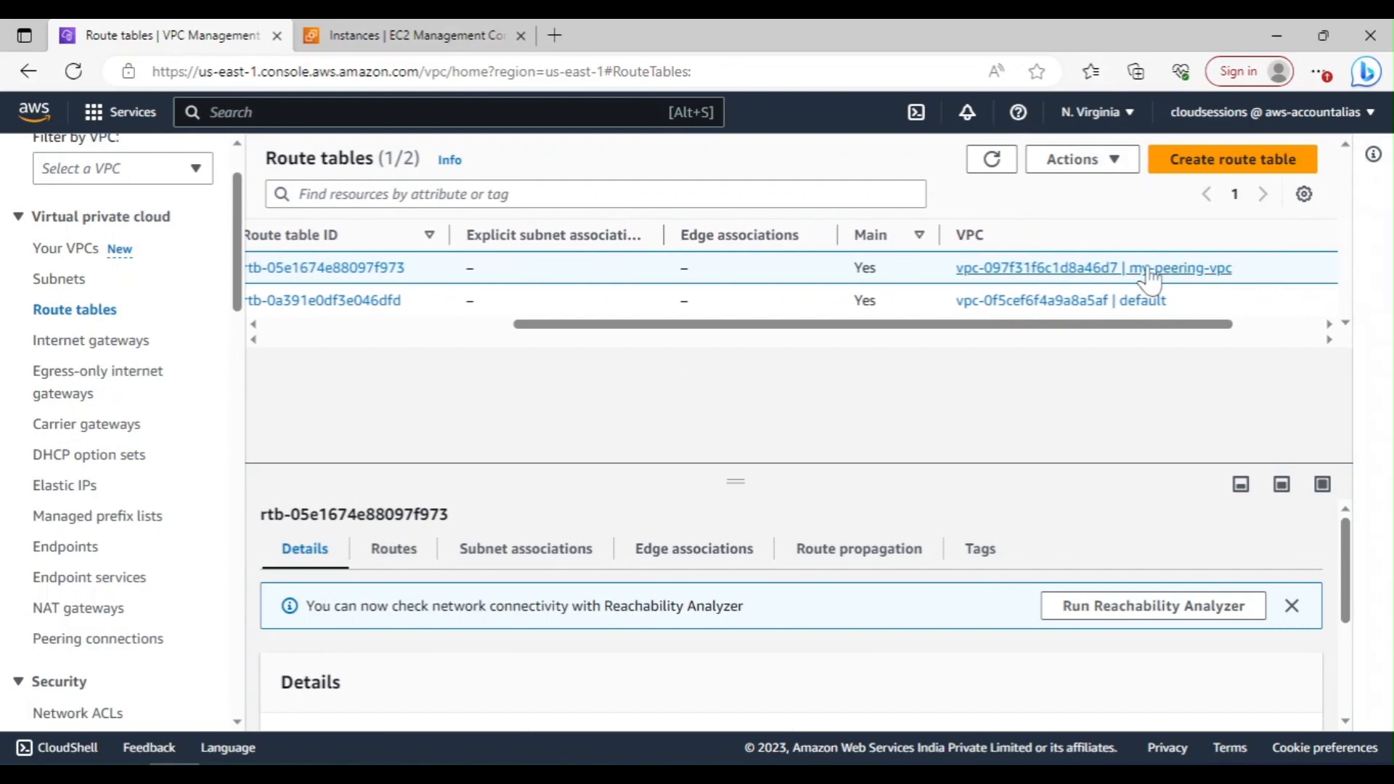
pyautogui.click(407, 557)
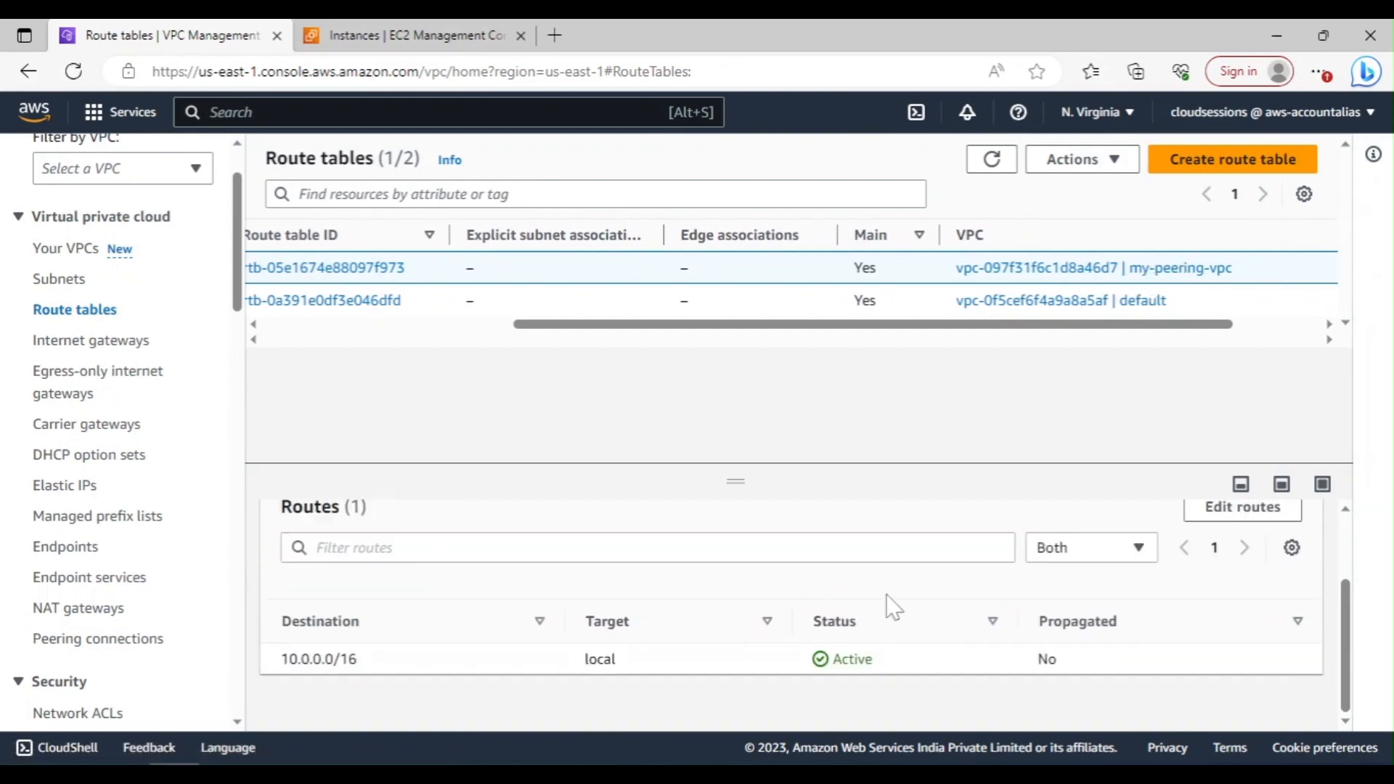
pyautogui.click(1243, 578)
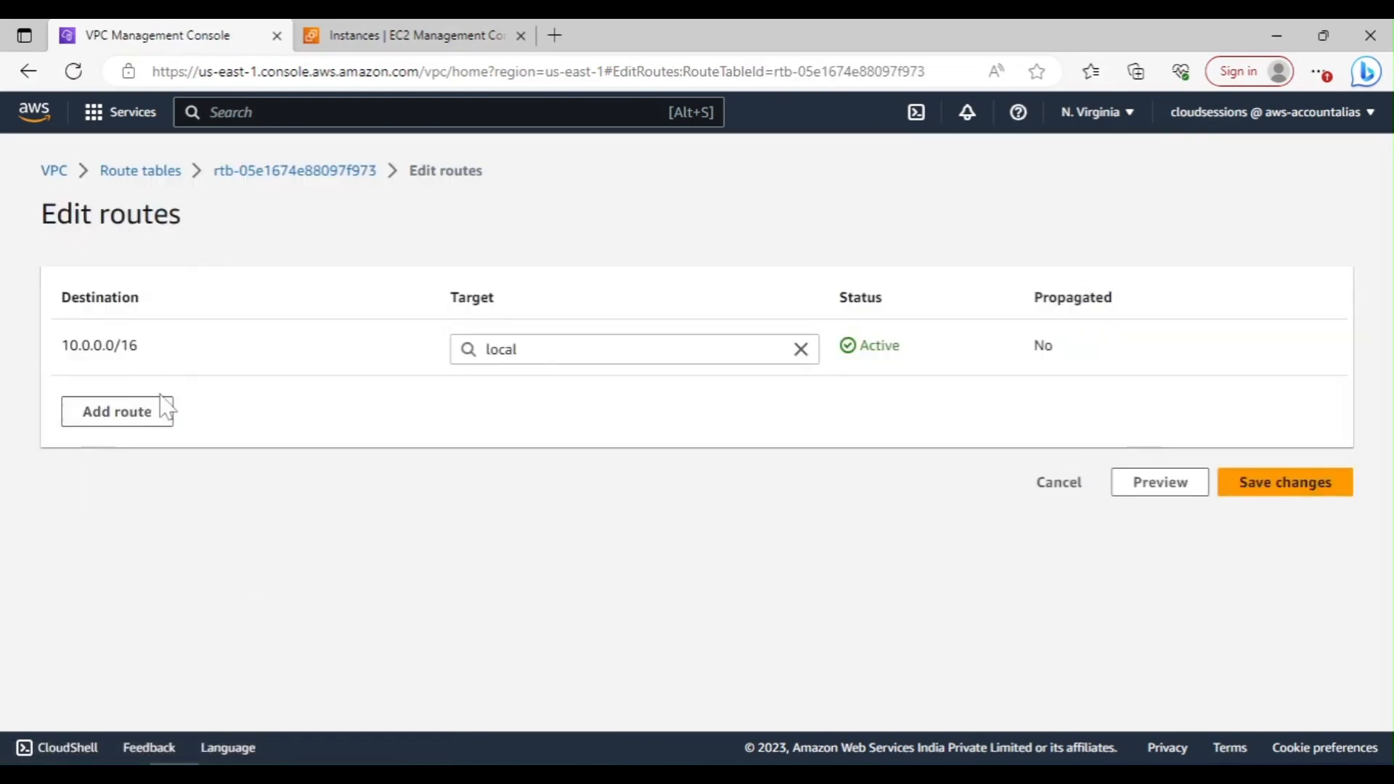
# - Add a route with destination 172.31.0.0/16 to my-peering-vpc's main route table
pyautogui.click(168, 409)
pyautogui.click(169, 407)
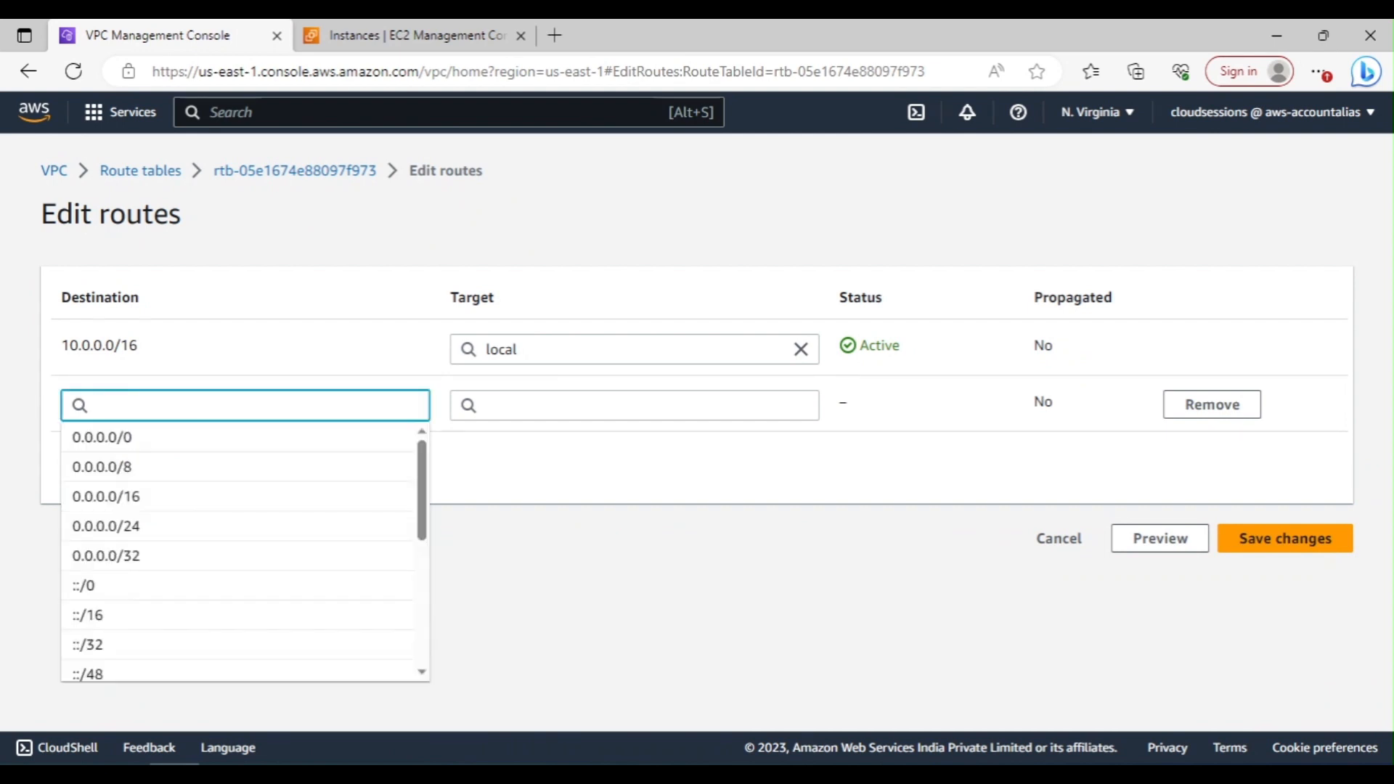
pyautogui.write('172.31.0.0/16')
pyautogui.click(538, 405)
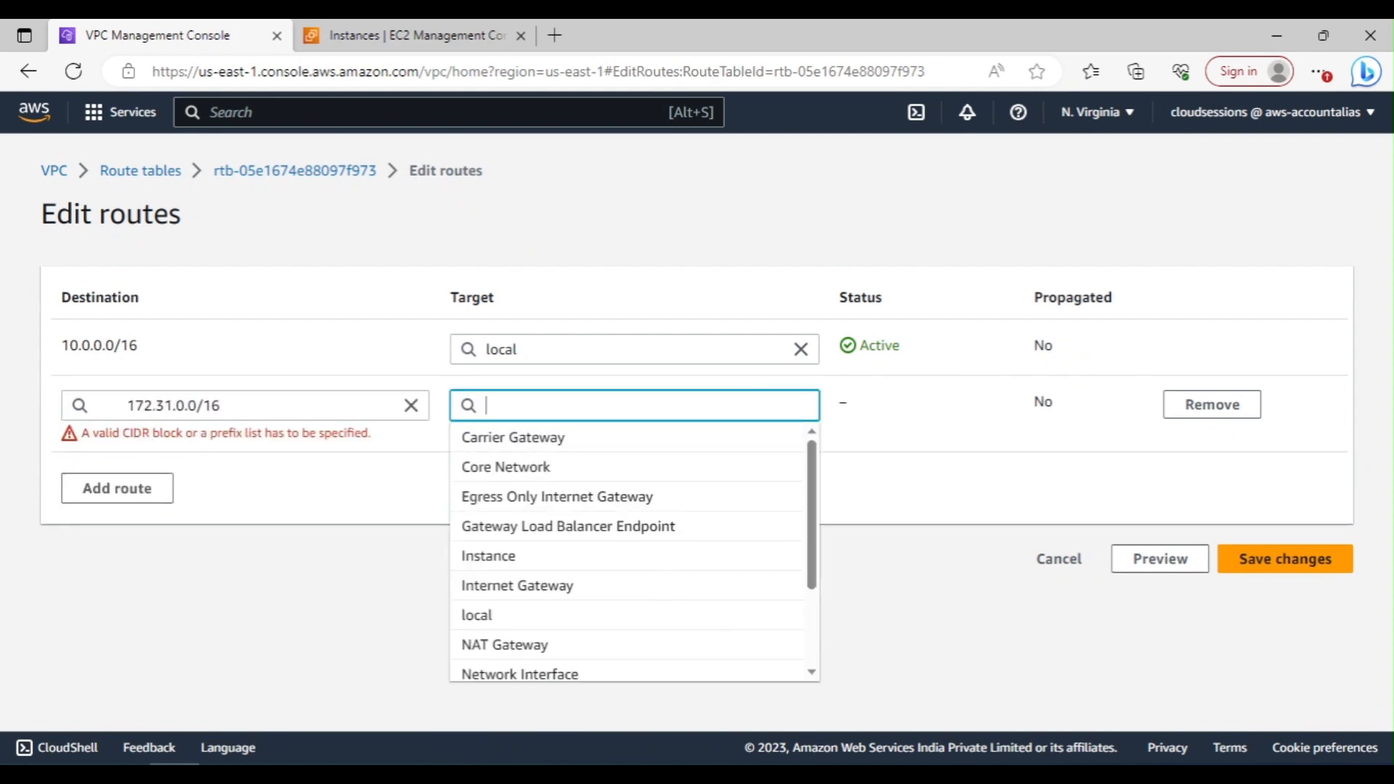
pyautogui.click(127, 405)
pyautogui.press('BackSpace')
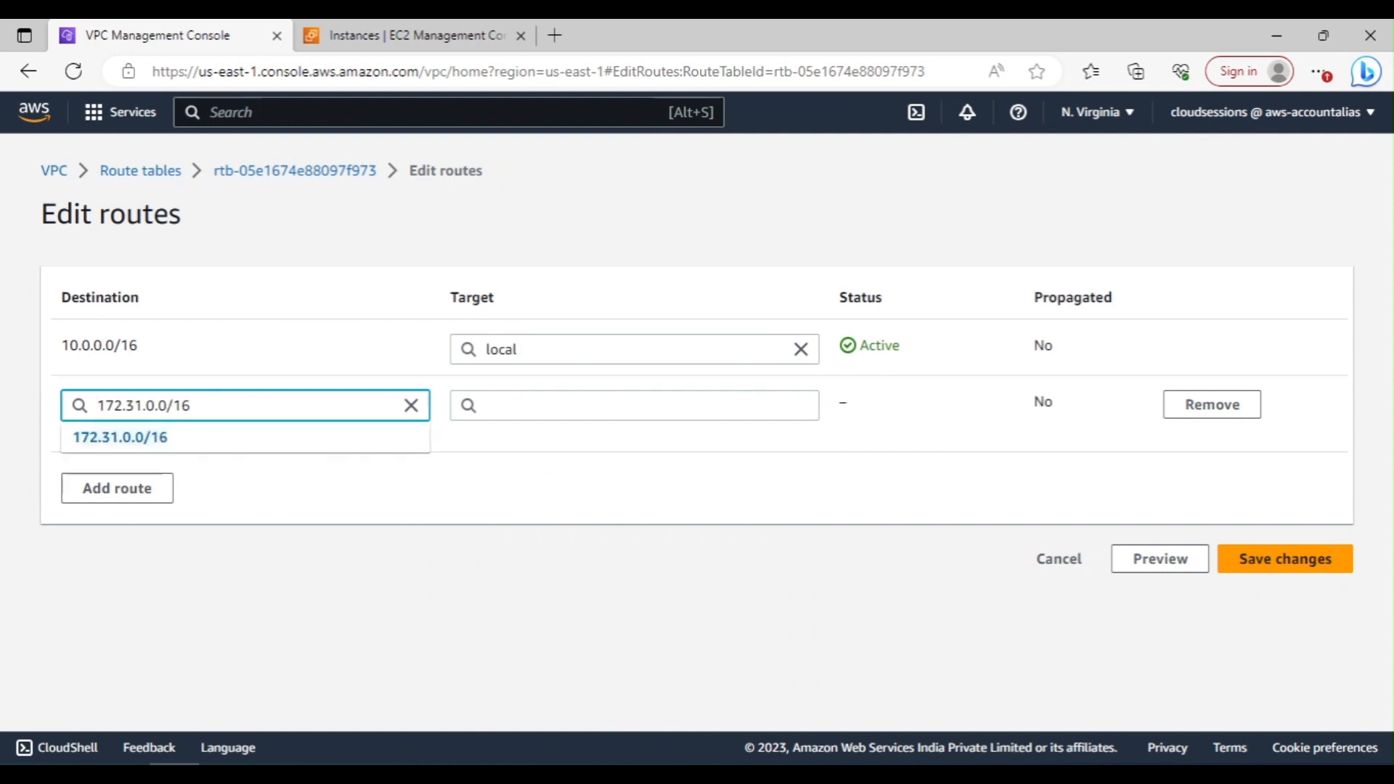
# - Target the 172.31.0.0/16 route at the my-vpc-peering peering connection and save the route changes
pyautogui.click(535, 405)
pyautogui.scroll(-3, 520, 523)
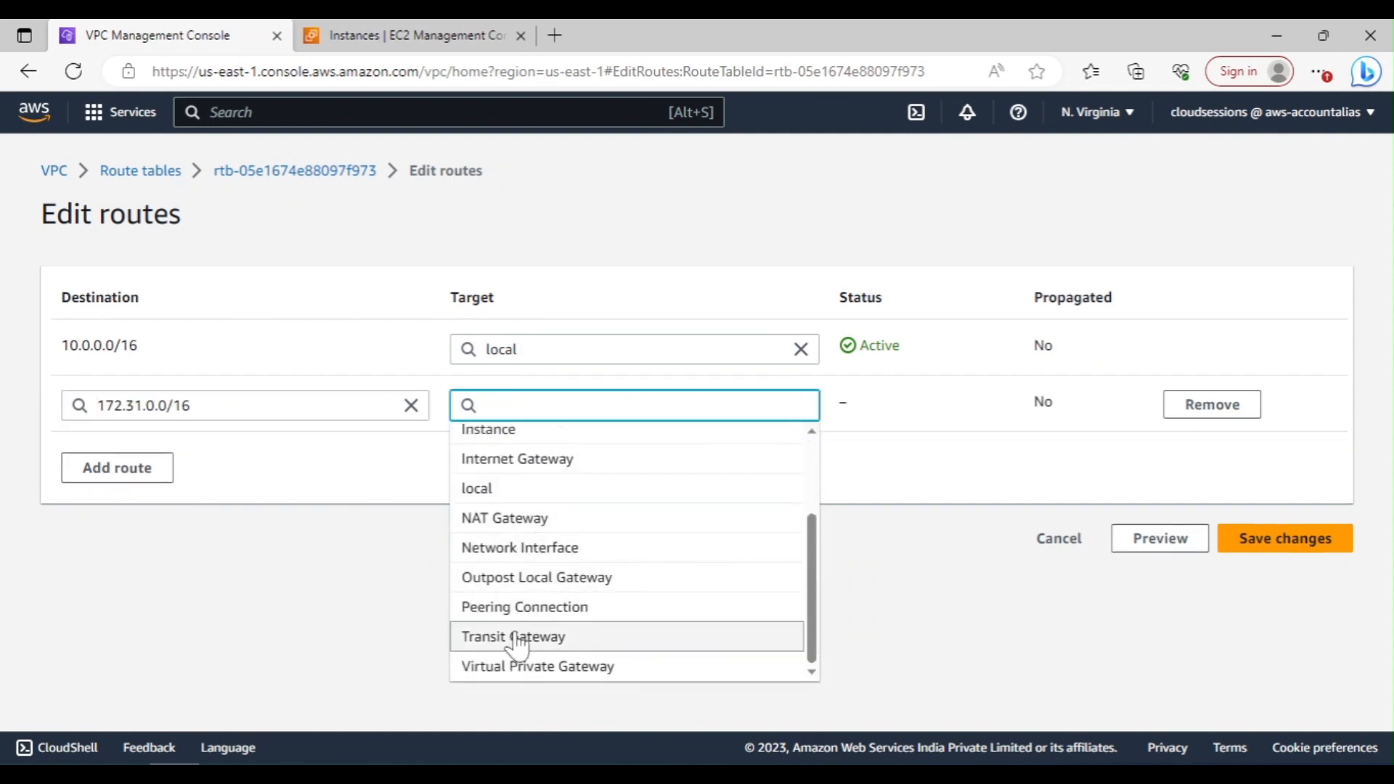
pyautogui.click(515, 607)
pyautogui.click(581, 437)
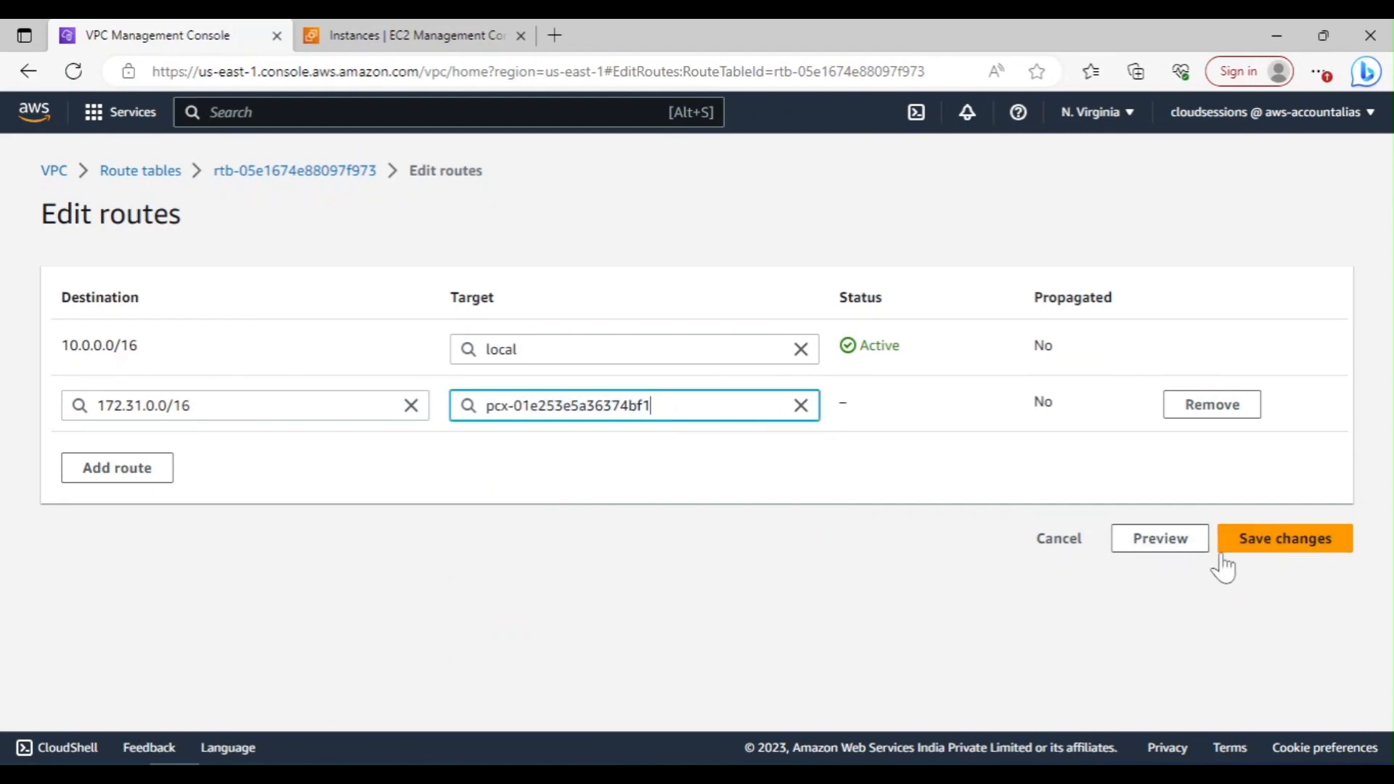
pyautogui.click(1247, 553)
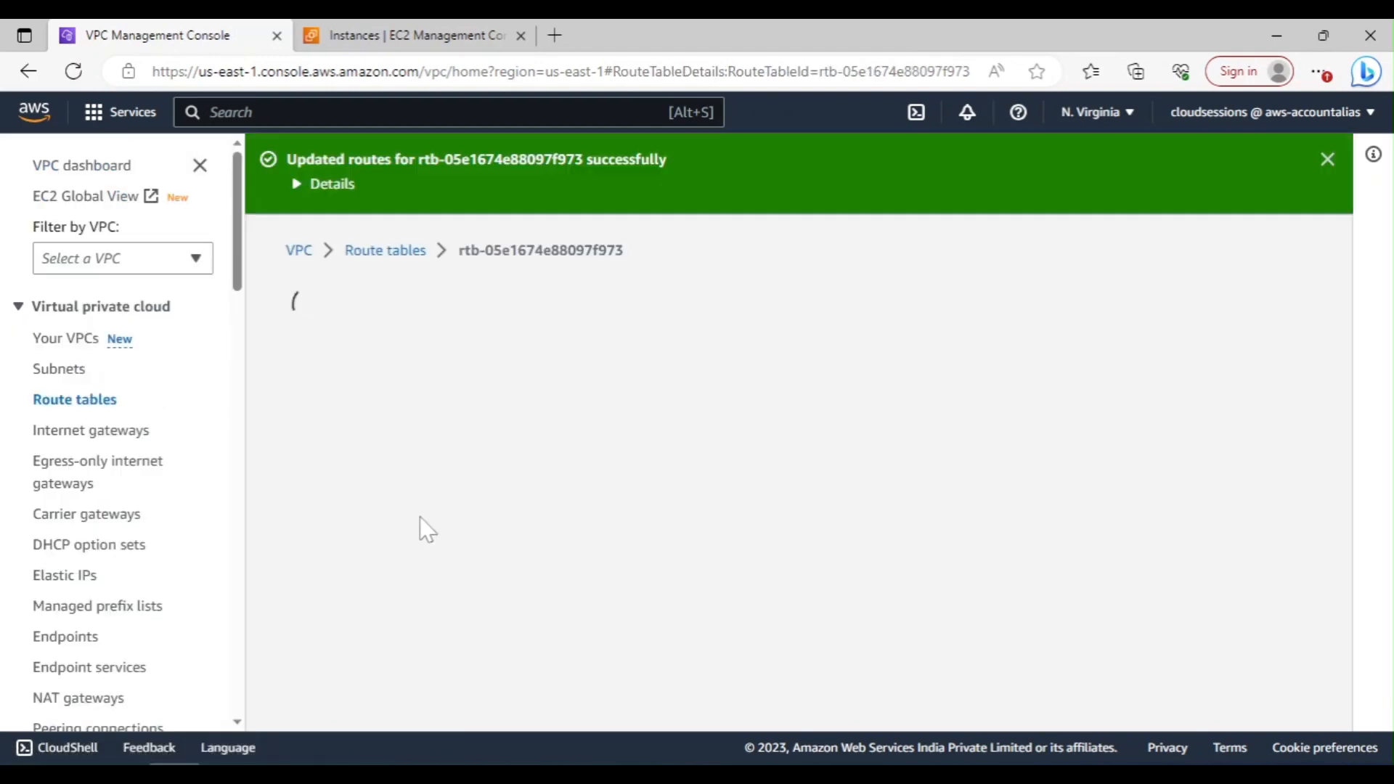
# - Return to the list of route tables and open the routes of the default VPC's main route table for editing
pyautogui.click(376, 251)
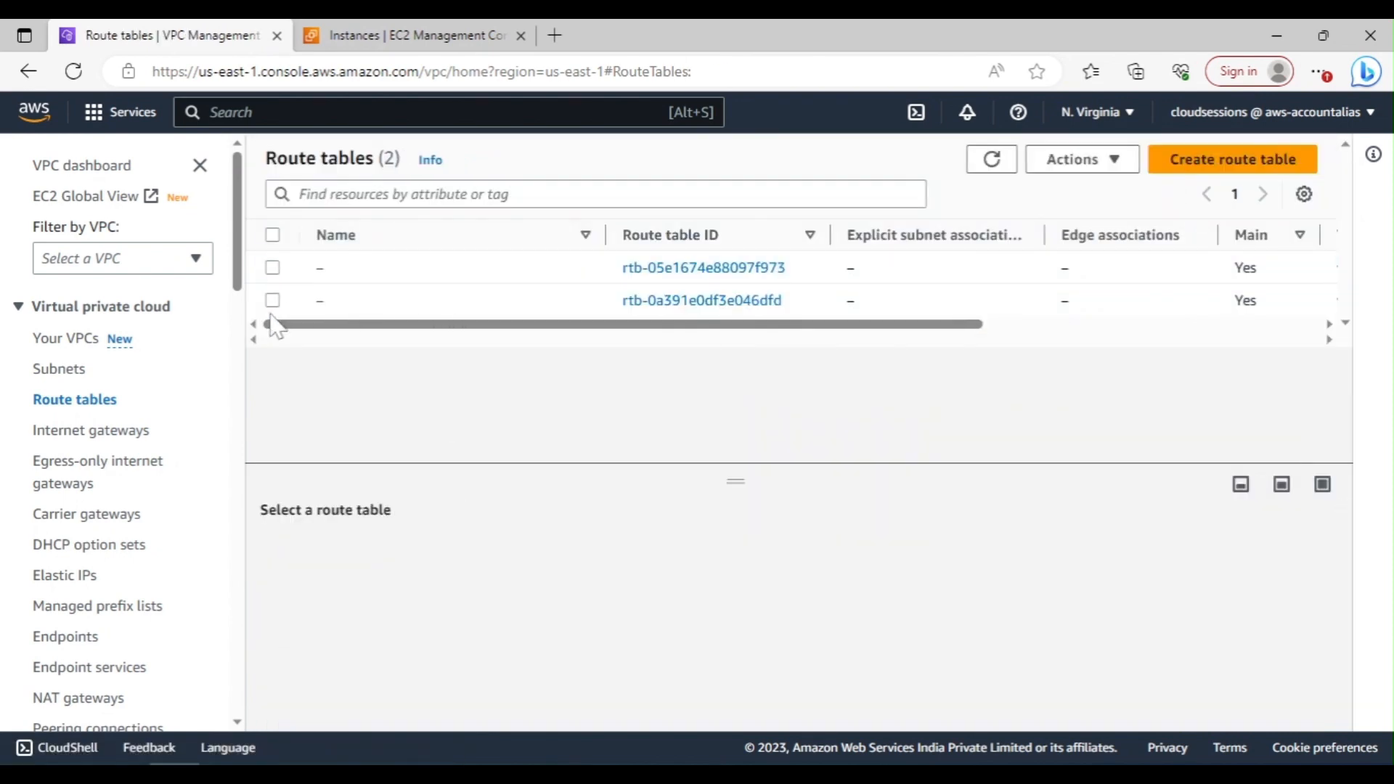
pyautogui.click(272, 300)
pyautogui.click(403, 547)
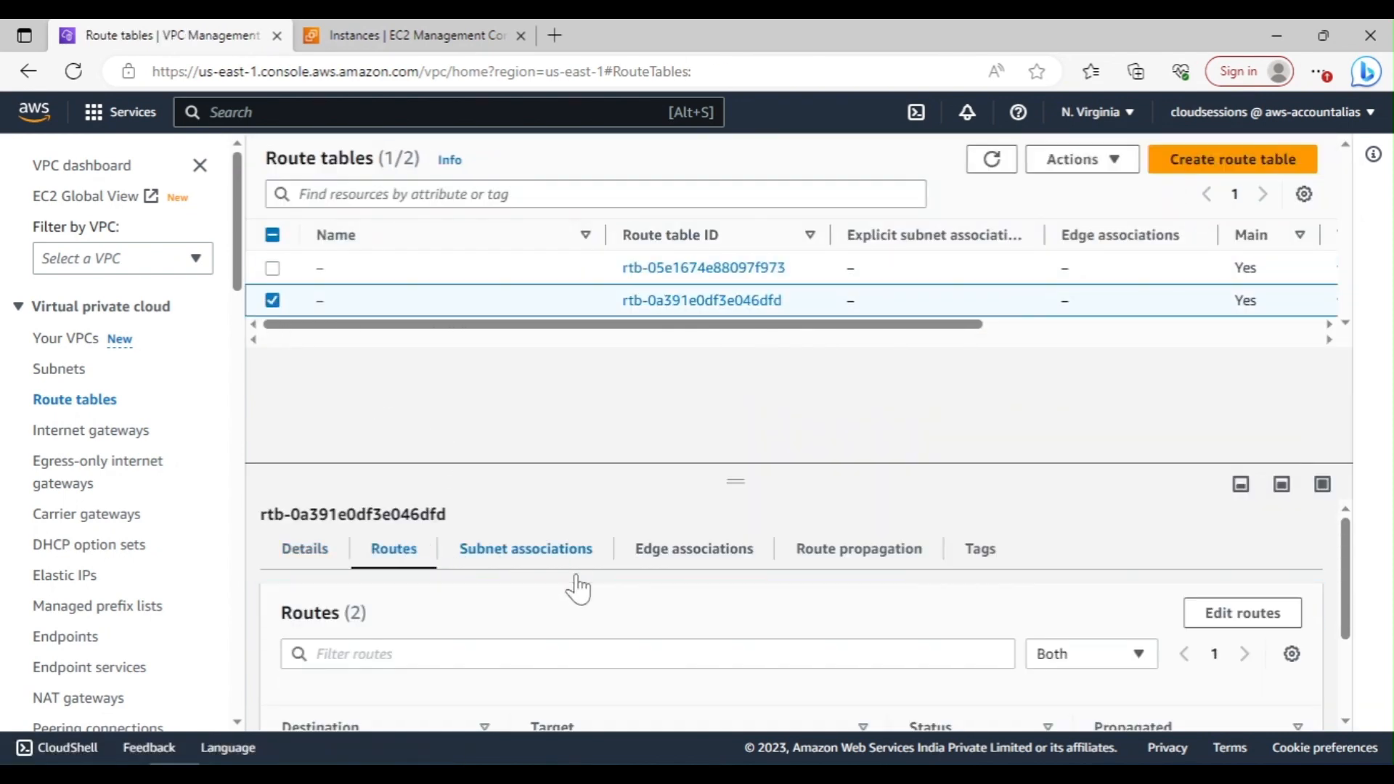
pyautogui.scroll(-2, 1089, 579)
pyautogui.scroll(2, 1162, 564)
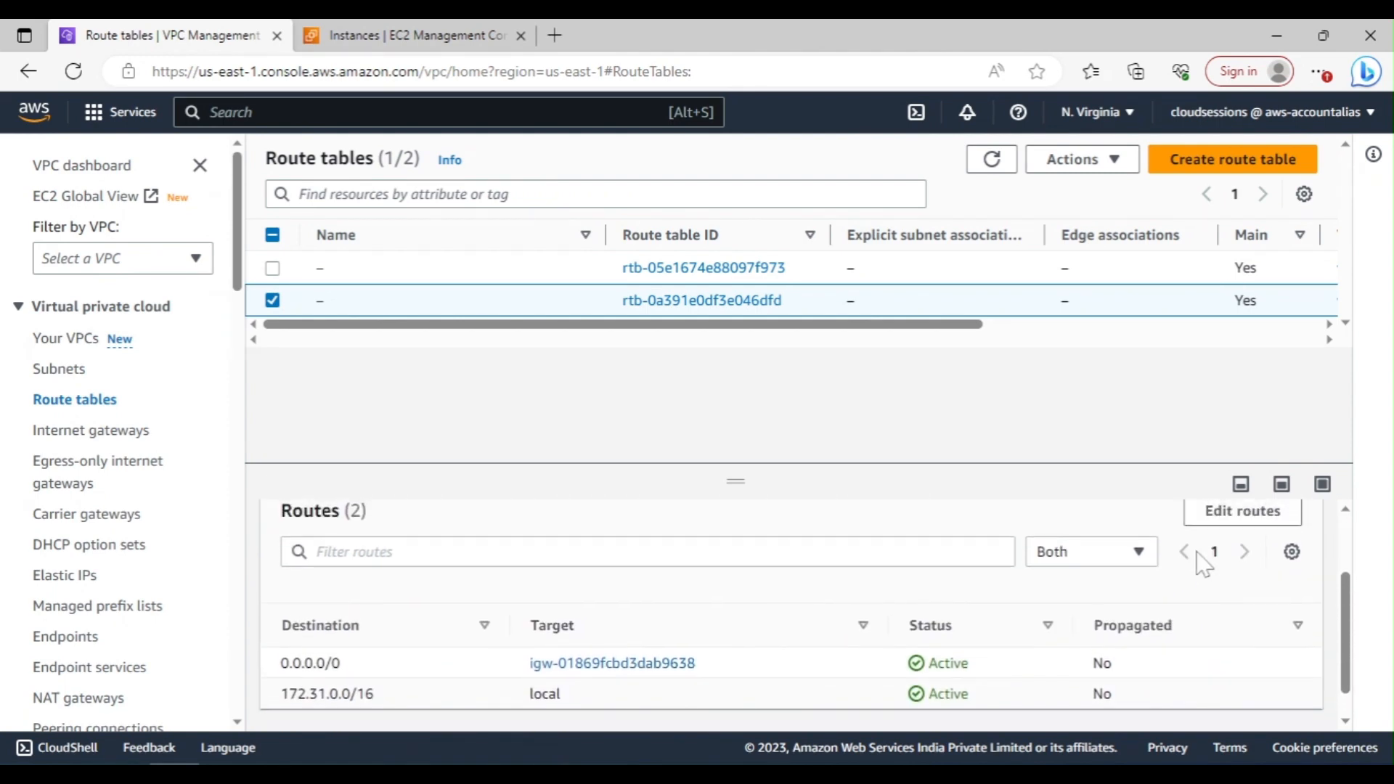
pyautogui.click(1241, 510)
# - Add a route with destination 10.0.0.0/16 to the default VPC's main route table
pyautogui.click(163, 475)
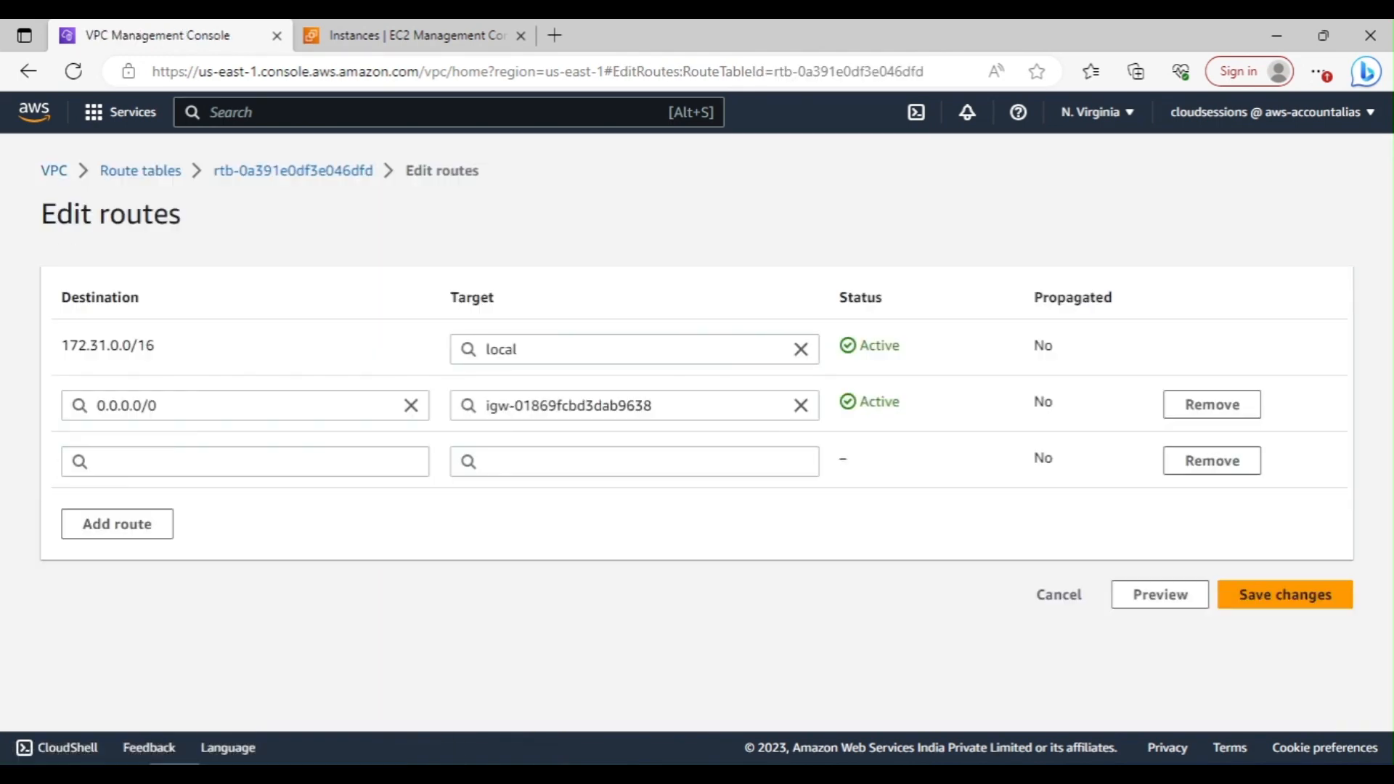
pyautogui.click(167, 462)
pyautogui.write('10.0.0.0')
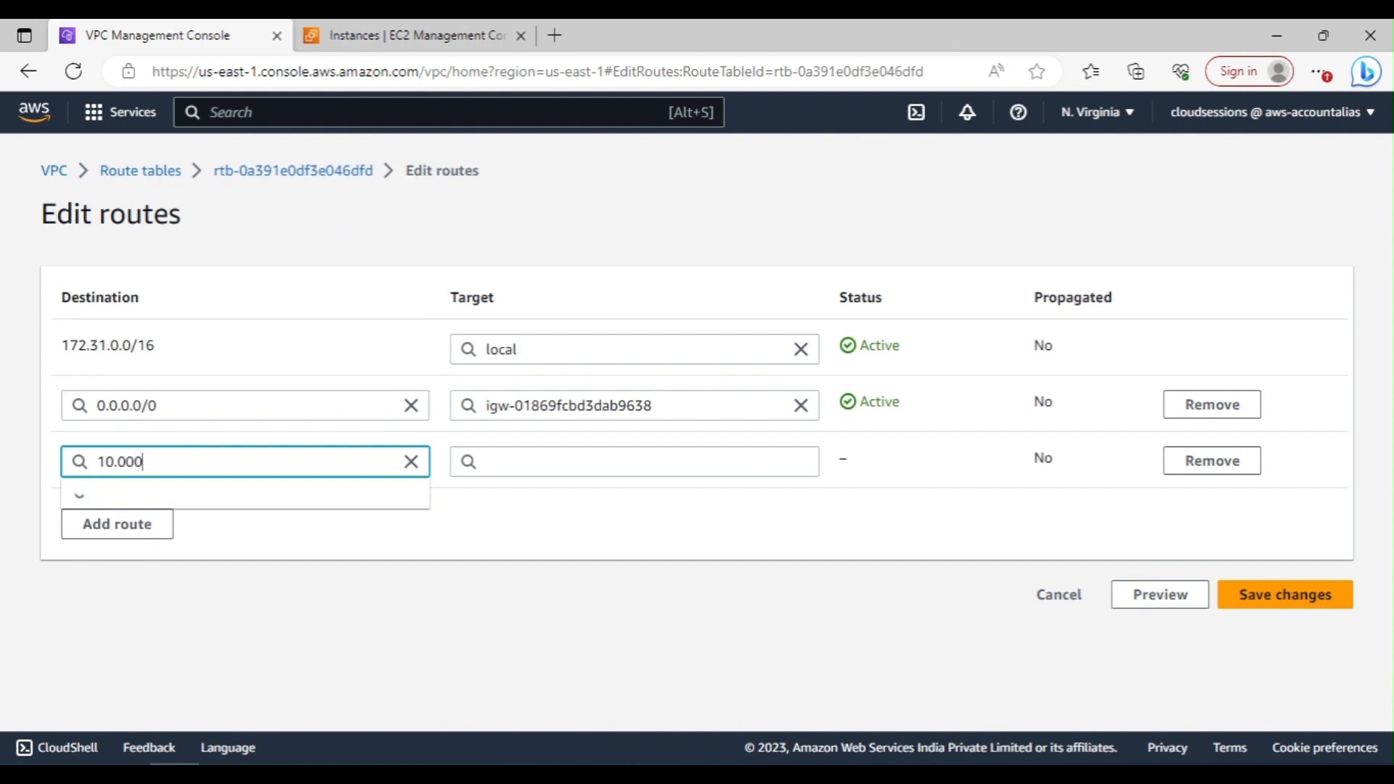
pyautogui.press('BackSpace')
pyautogui.press('BackSpace')
pyautogui.write('.0.0.')
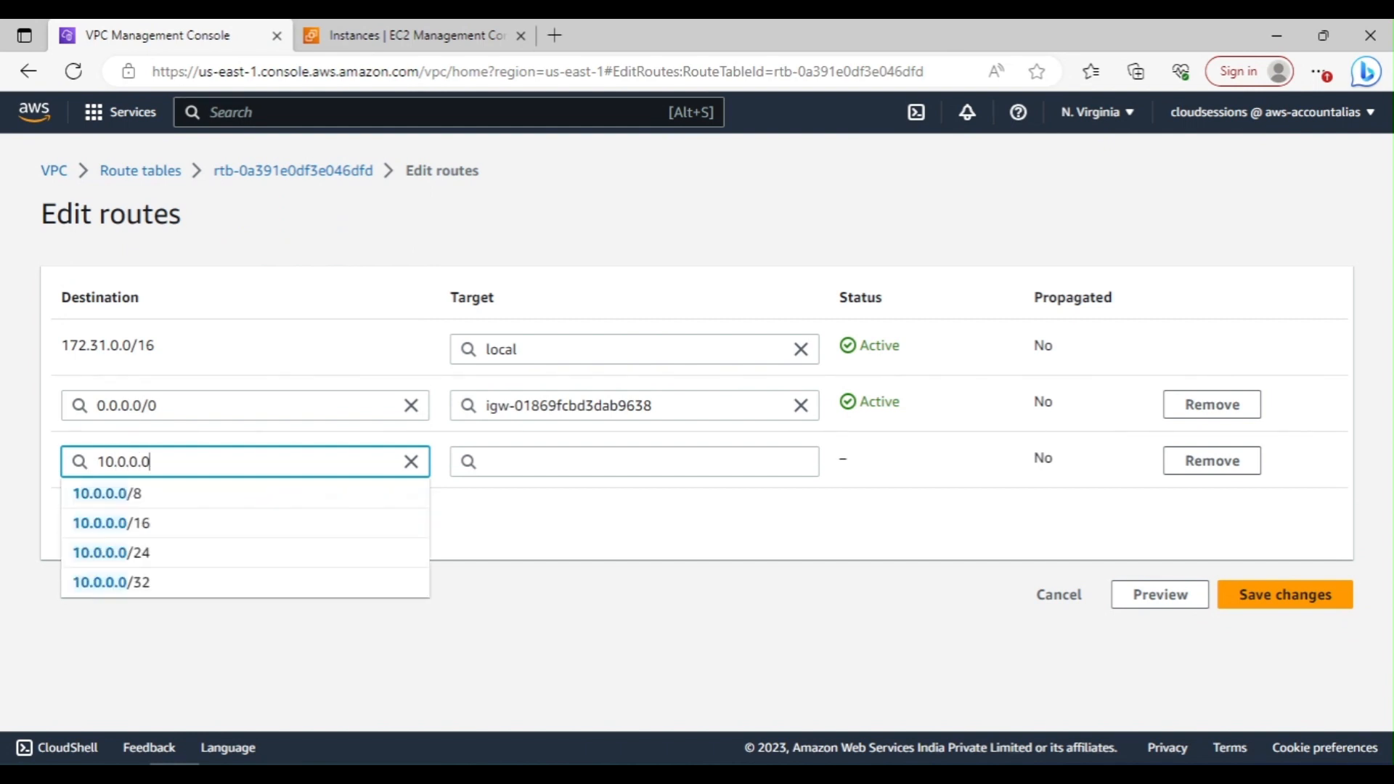
pyautogui.write('/16')
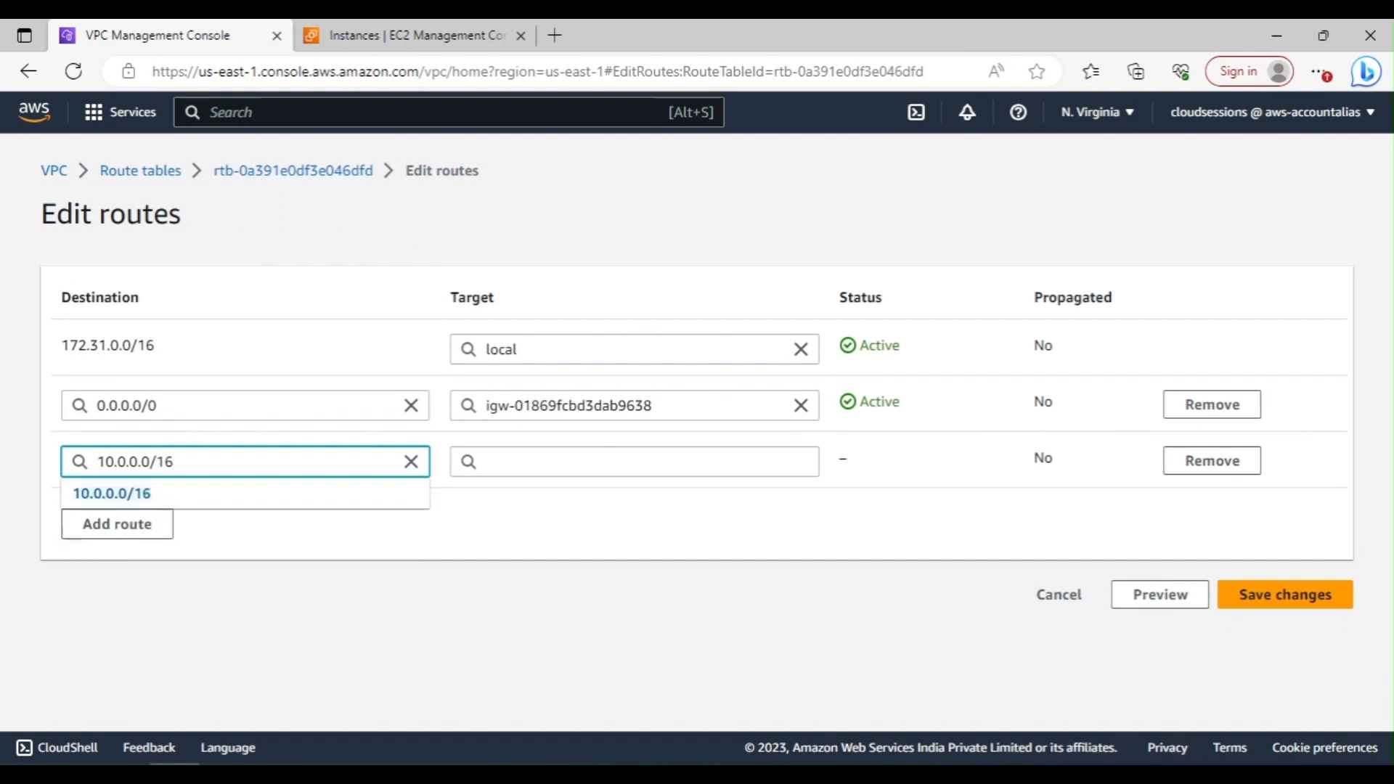
# - Target the 10.0.0.0/16 route at the my-vpc-peering peering connection and save the route changes
pyautogui.click(524, 462)
pyautogui.scroll(-2, 526, 383)
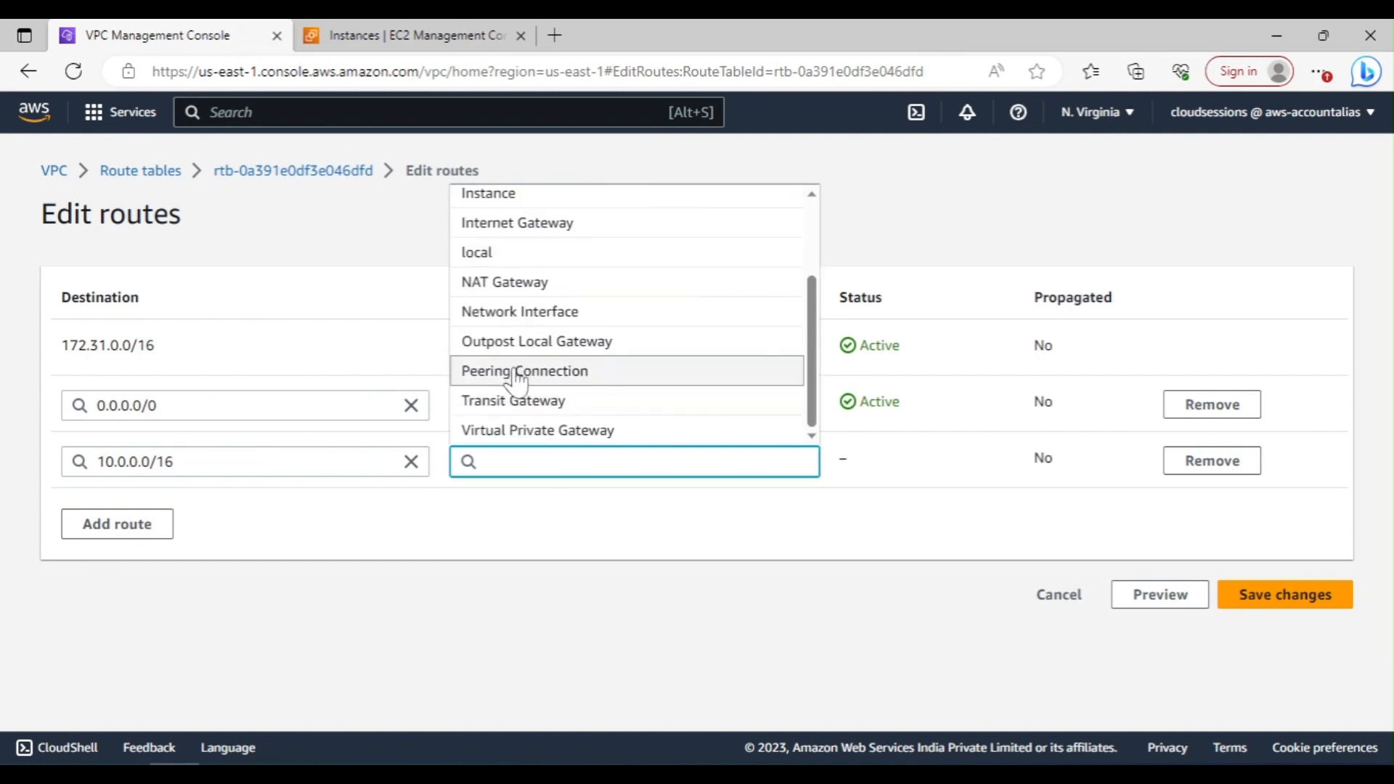
pyautogui.click(517, 374)
pyautogui.click(534, 492)
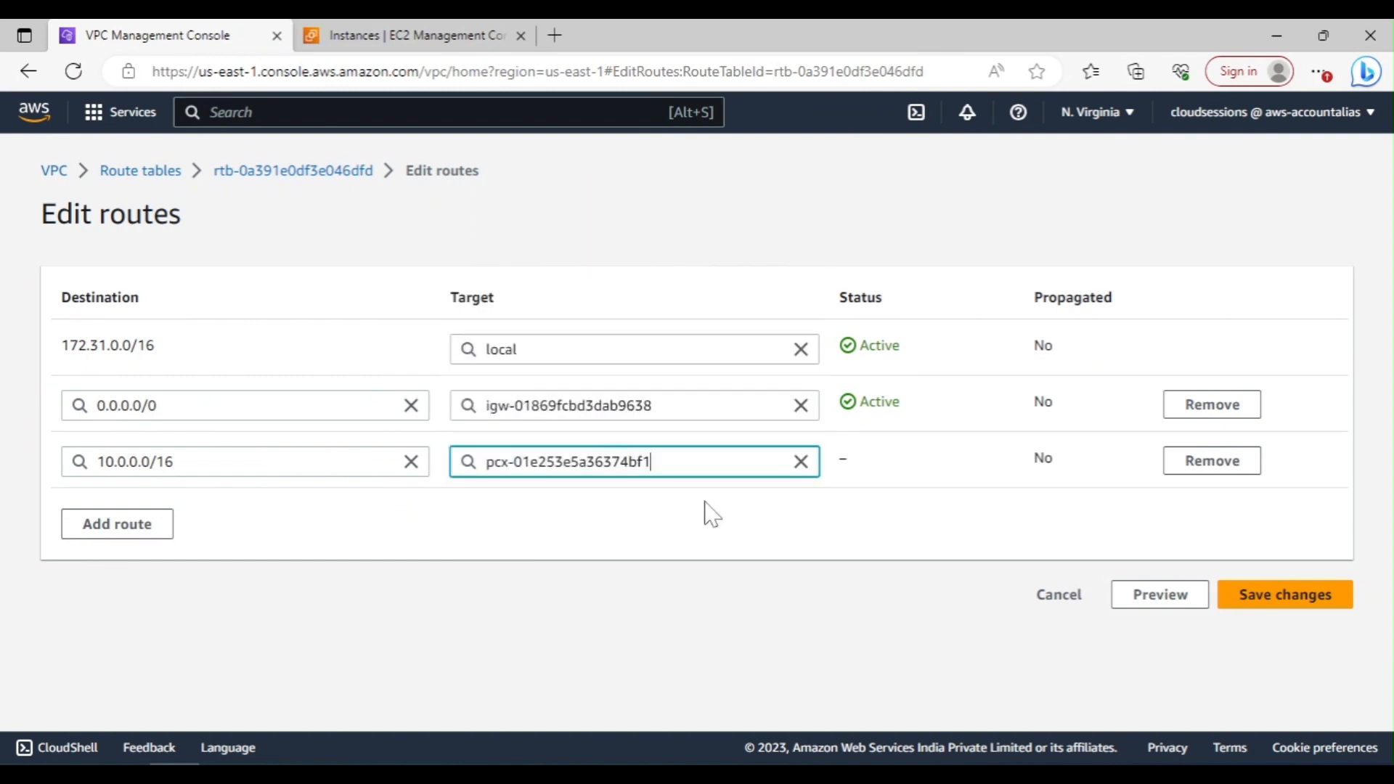
pyautogui.click(1255, 597)
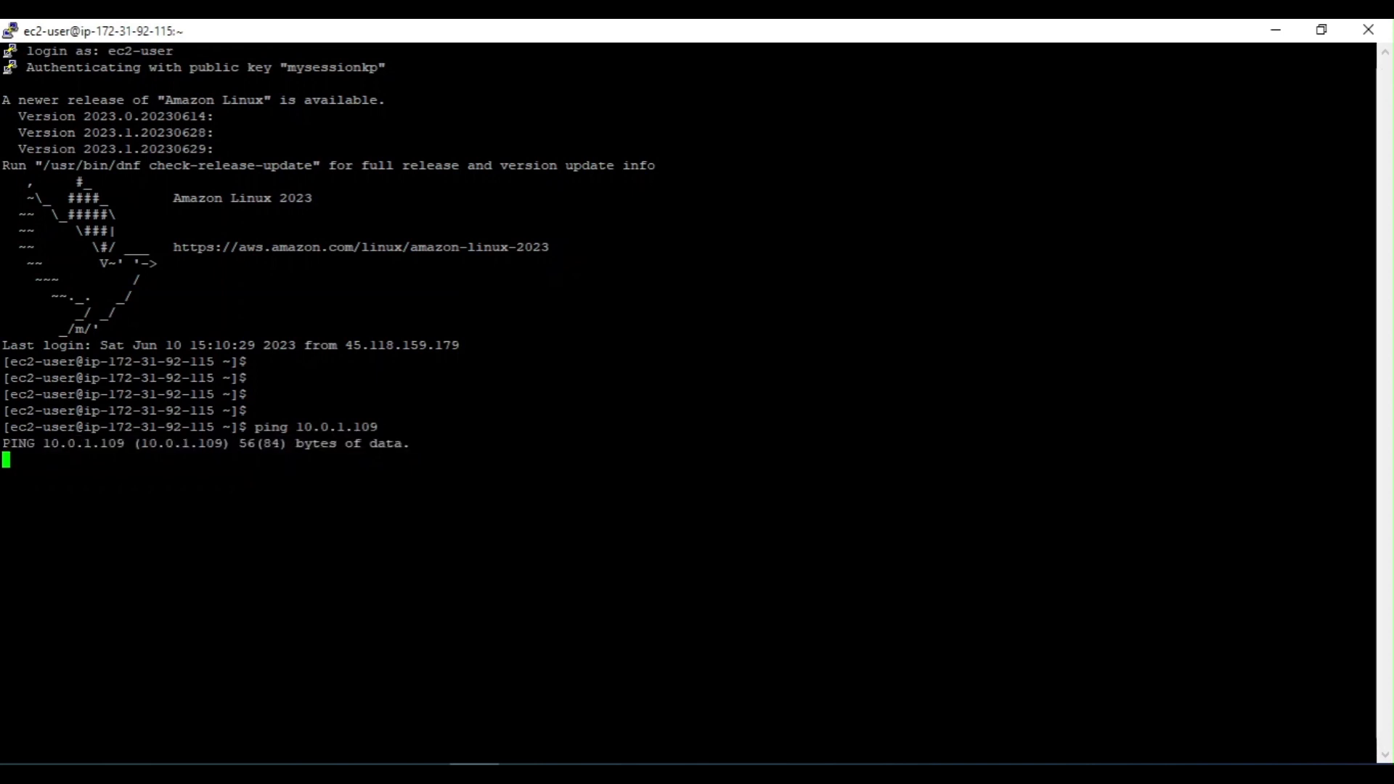
# - In the PuTTY terminal, stop the running ping, clear the screen and ping 10.0.1.109 again
pyautogui.hotkey('ctrl', 'c')
pyautogui.hotkey('ctrl', 'l')
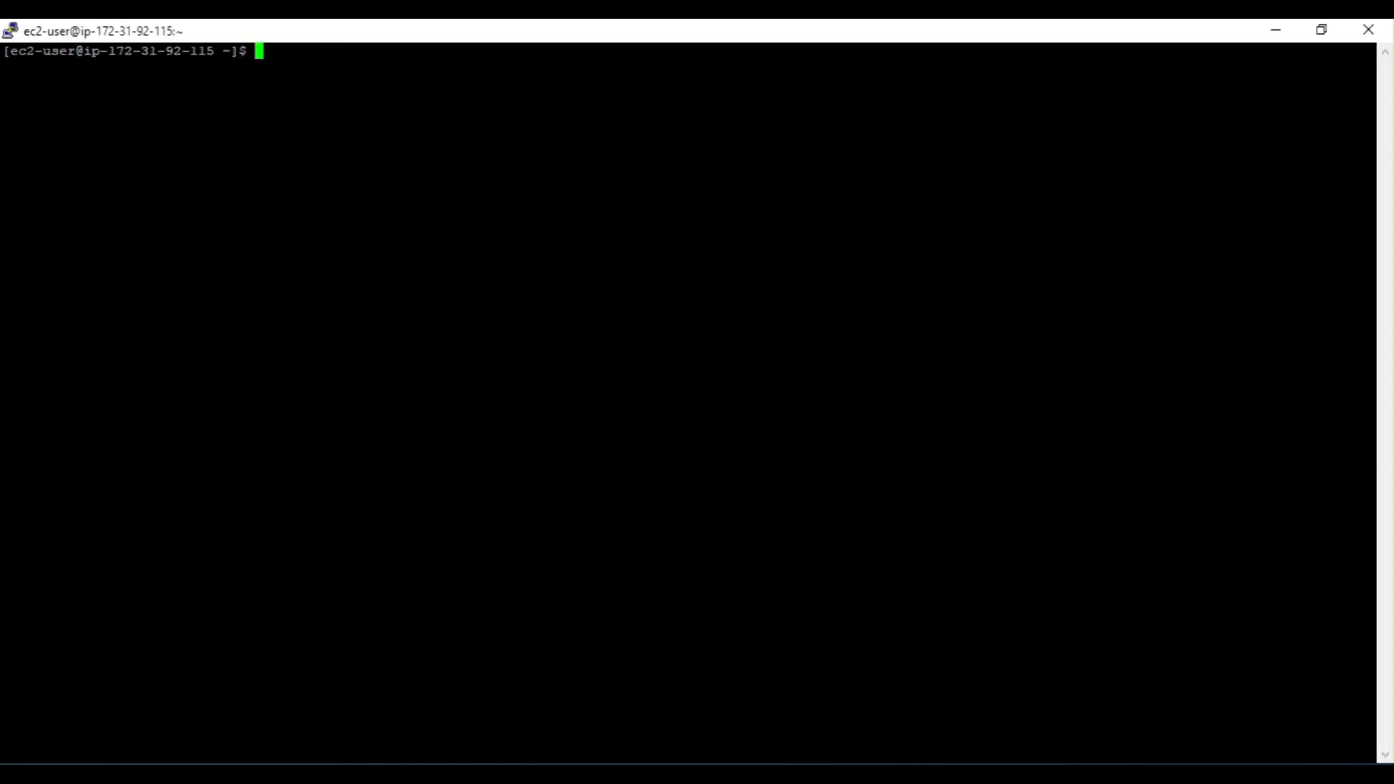
pyautogui.press('Up')
pyautogui.press('Up')
pyautogui.press('Return')
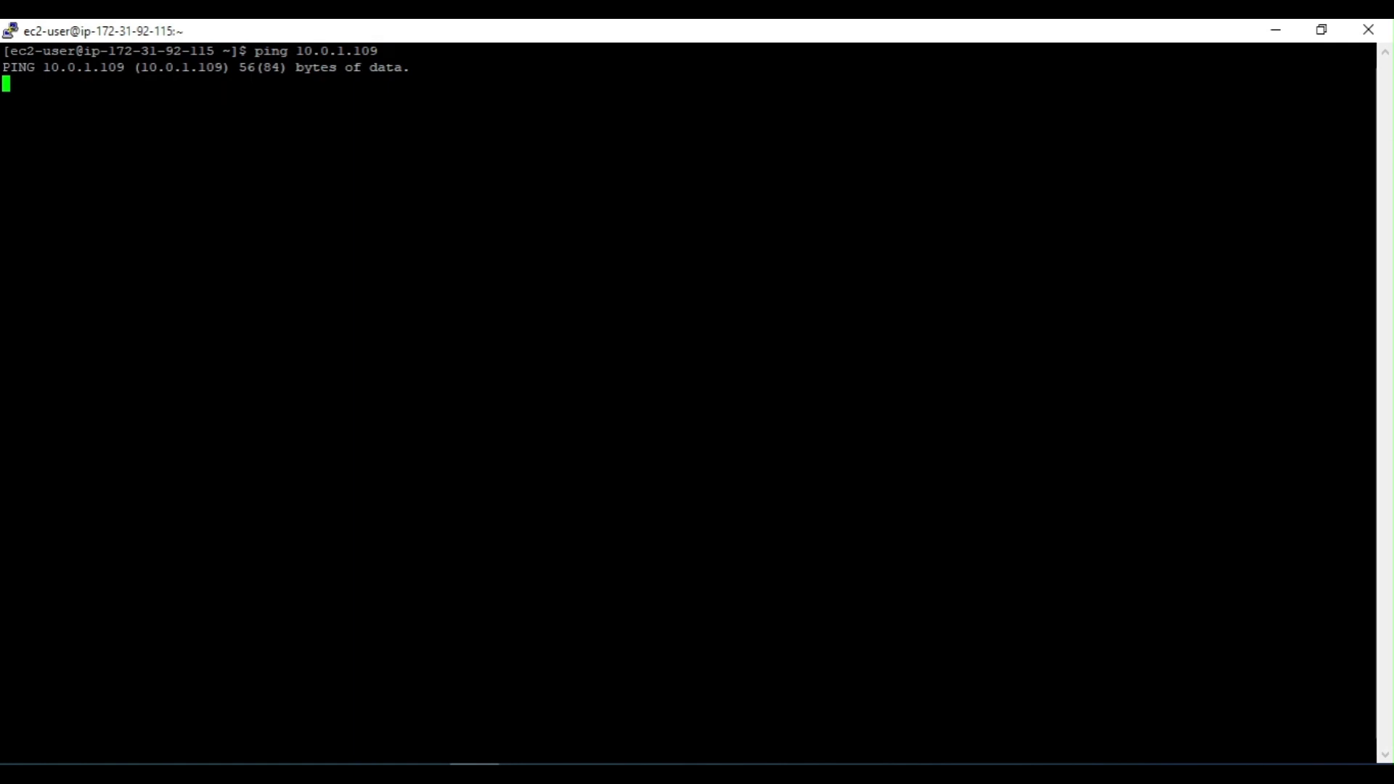
# - Switch to the EC2 console and open the inbound rules of my-peering-instance-b's security group launch-wizard-2 for editing
pyautogui.click(1289, 32)
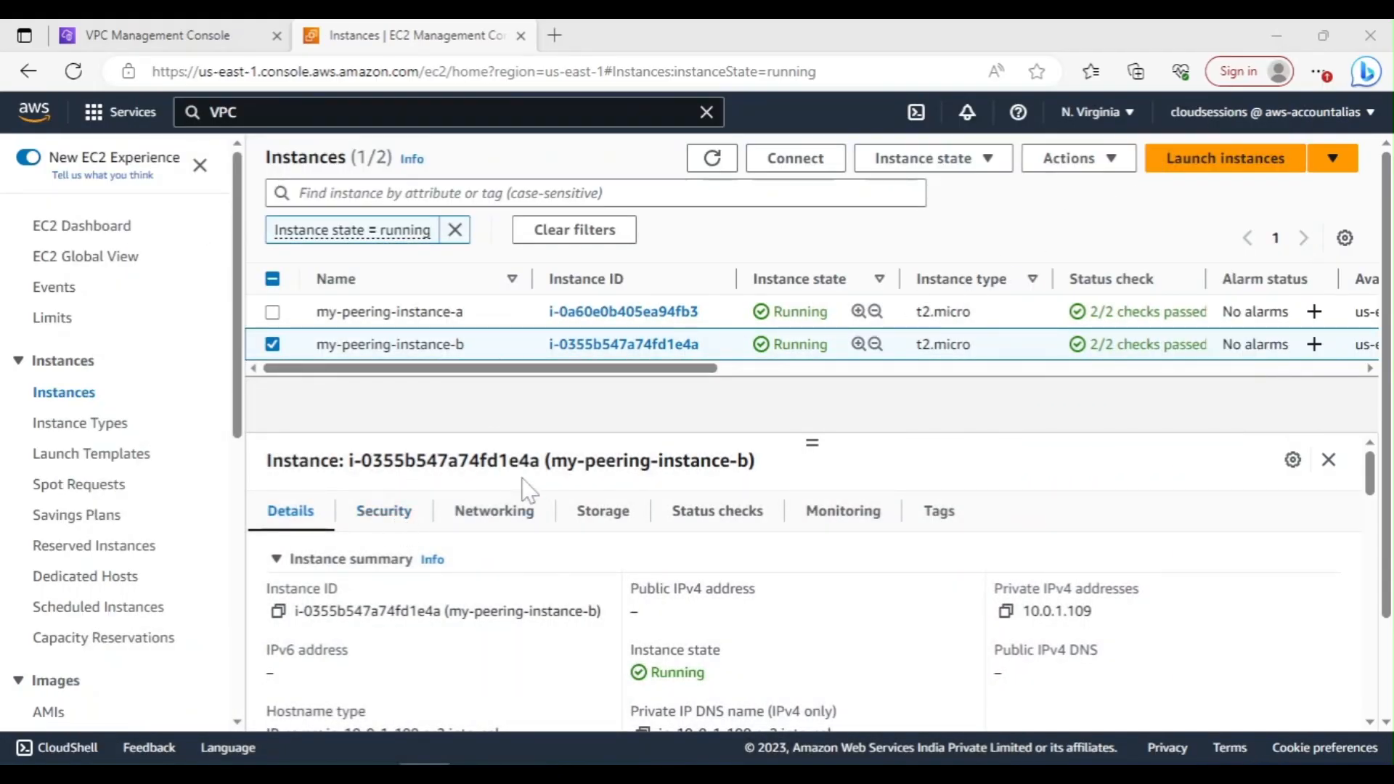
pyautogui.click(404, 522)
pyautogui.scroll(-1, 443, 574)
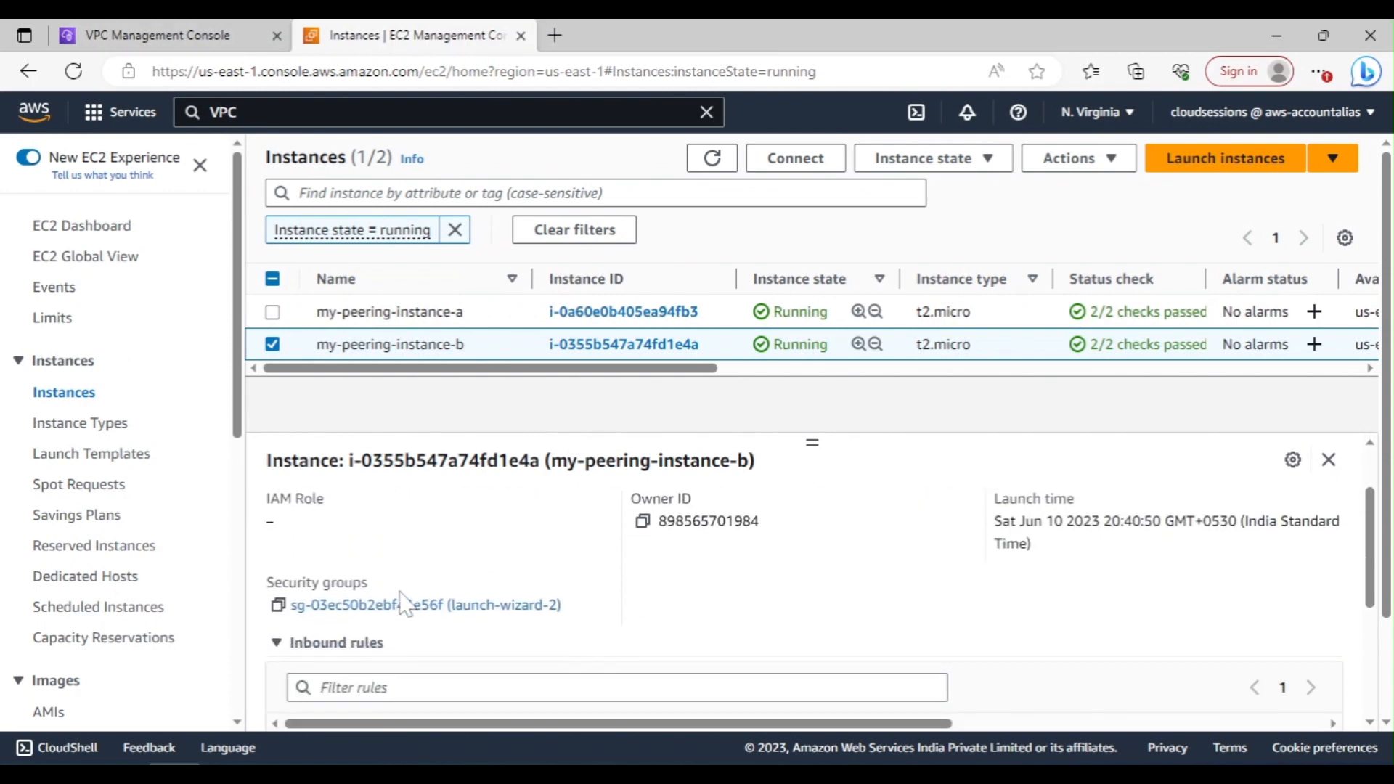
pyautogui.click(392, 604)
pyautogui.scroll(-3, 612, 410)
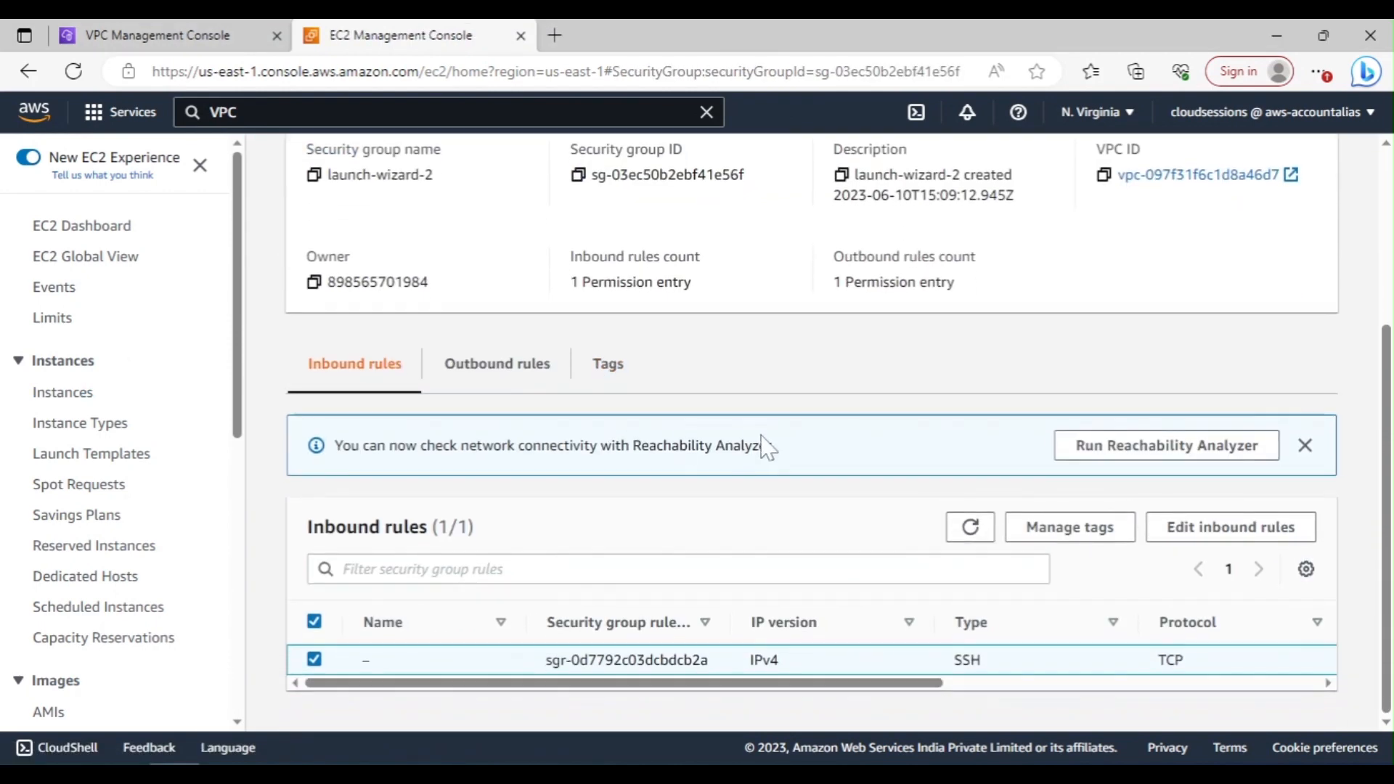
pyautogui.click(1217, 530)
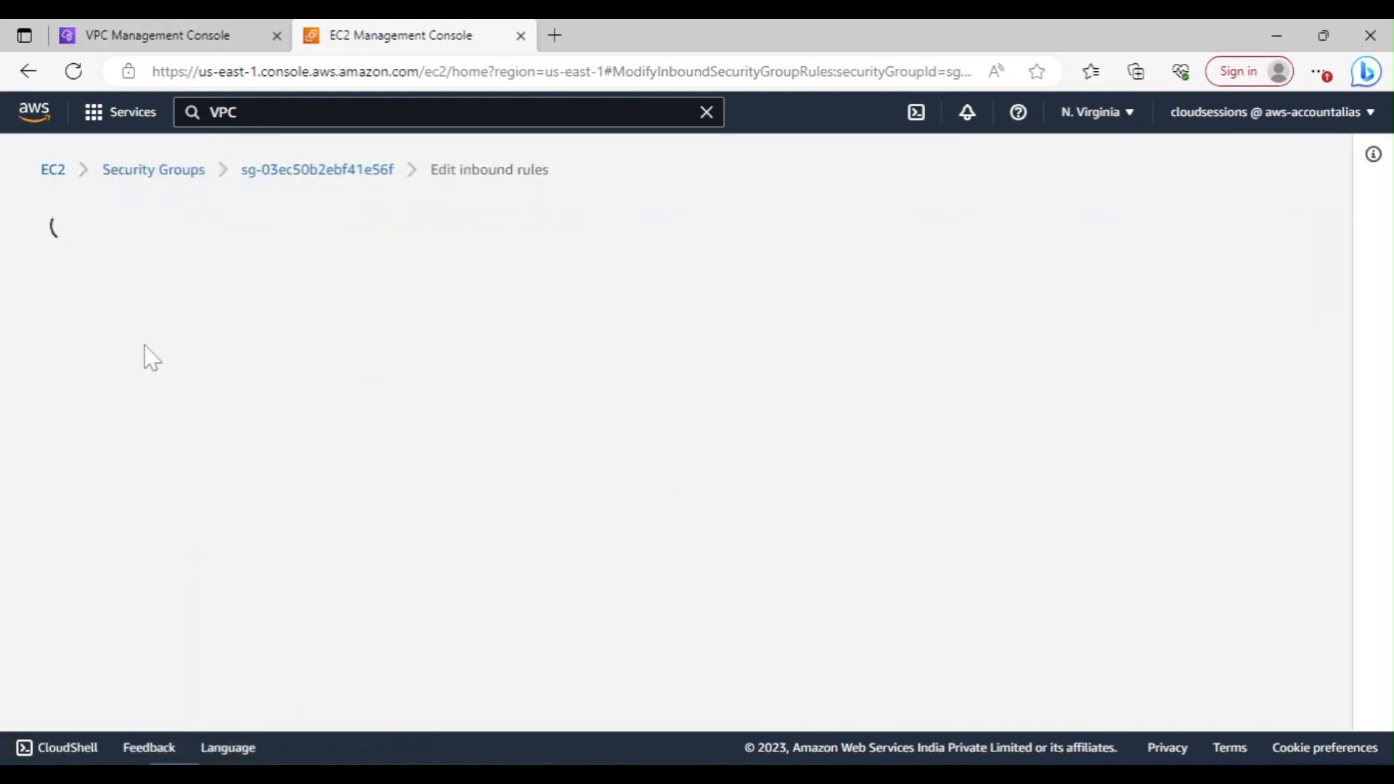
# - Add and save an inbound rule allowing All ICMP - IPv4 from Anywhere-IPv4, and return to the ping in the PuTTY terminal
pyautogui.click(149, 539)
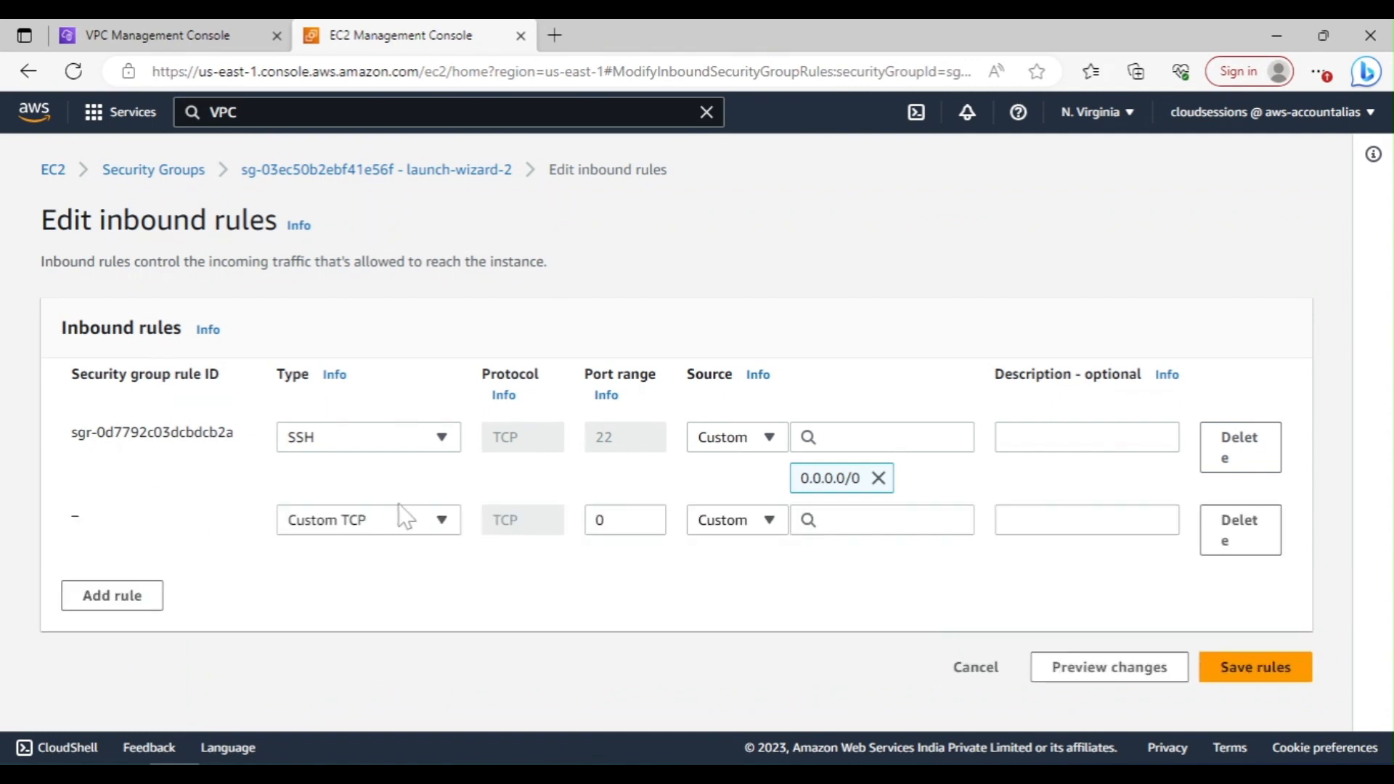
pyautogui.click(365, 520)
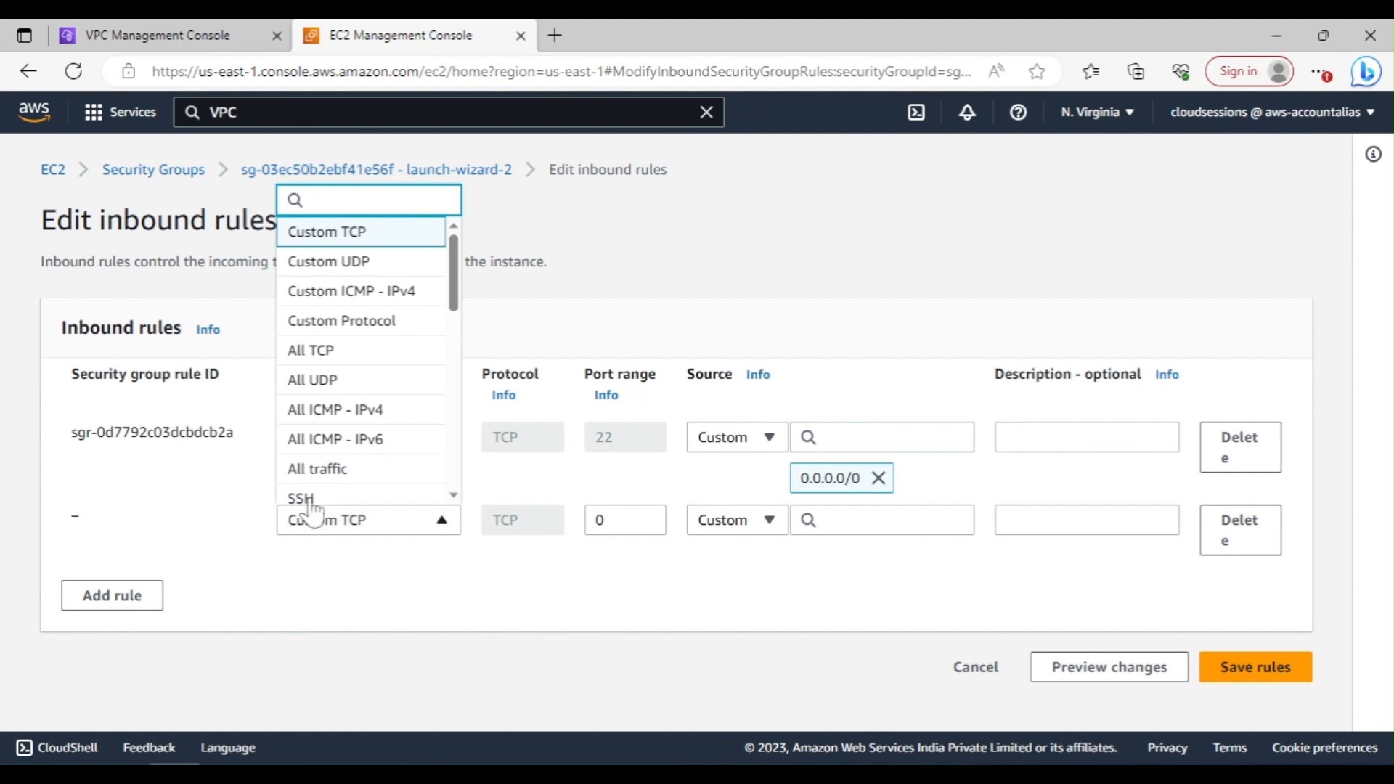
pyautogui.click(316, 411)
pyautogui.click(748, 533)
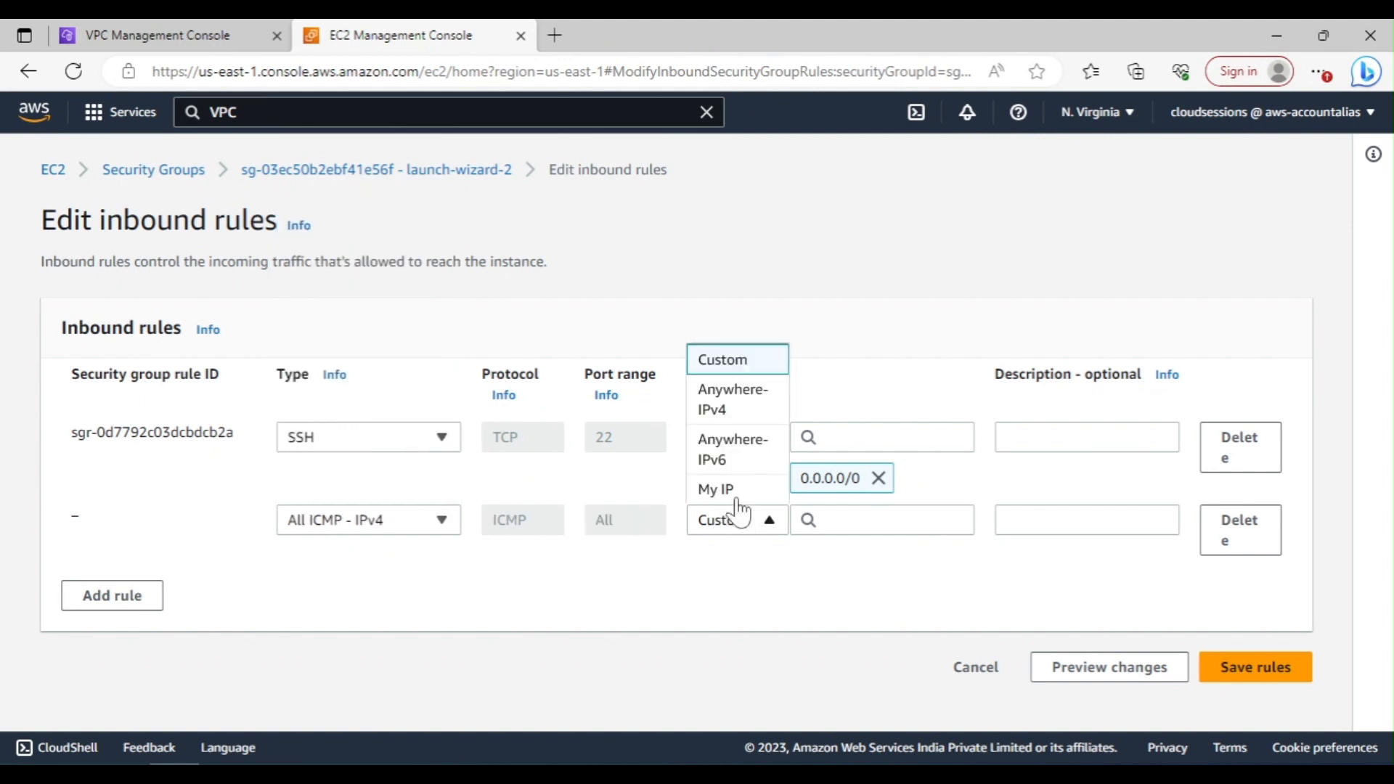
pyautogui.click(734, 403)
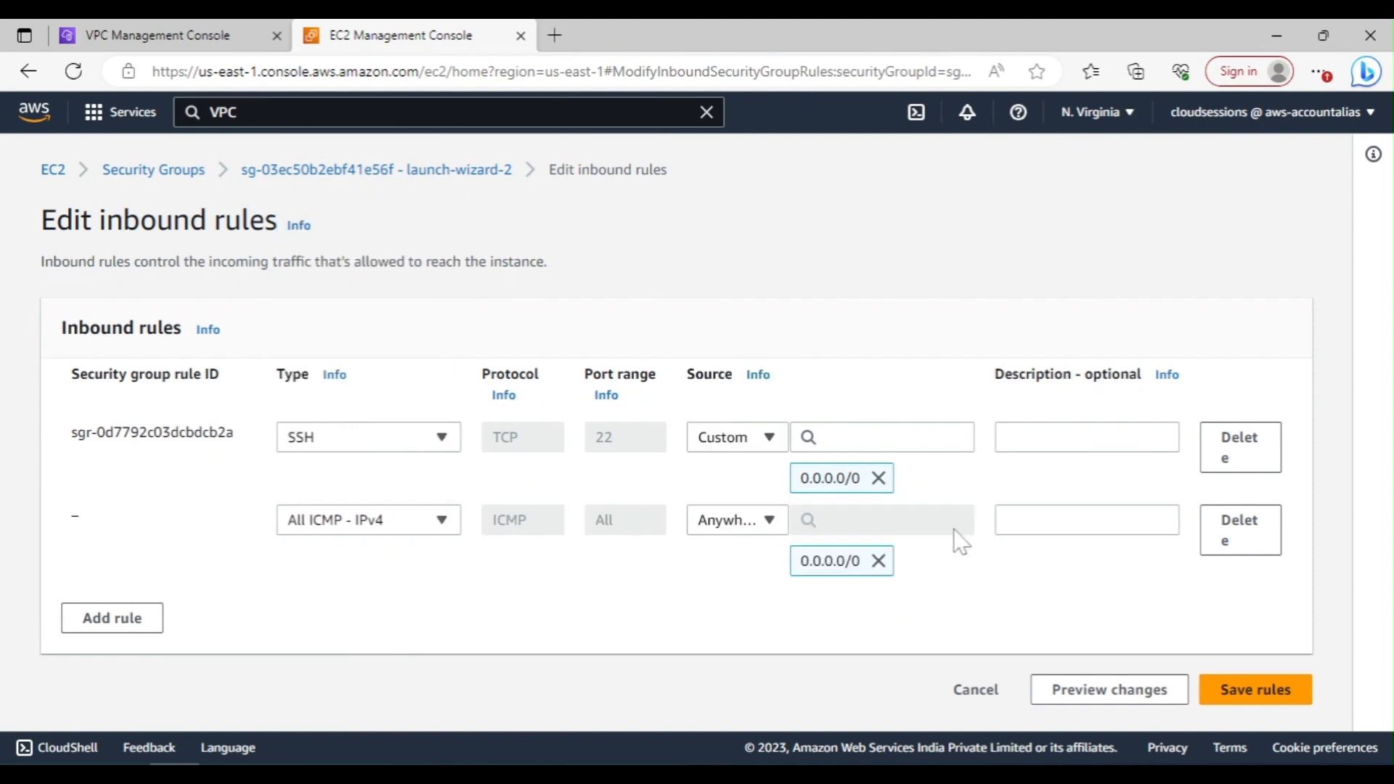
pyautogui.click(1235, 676)
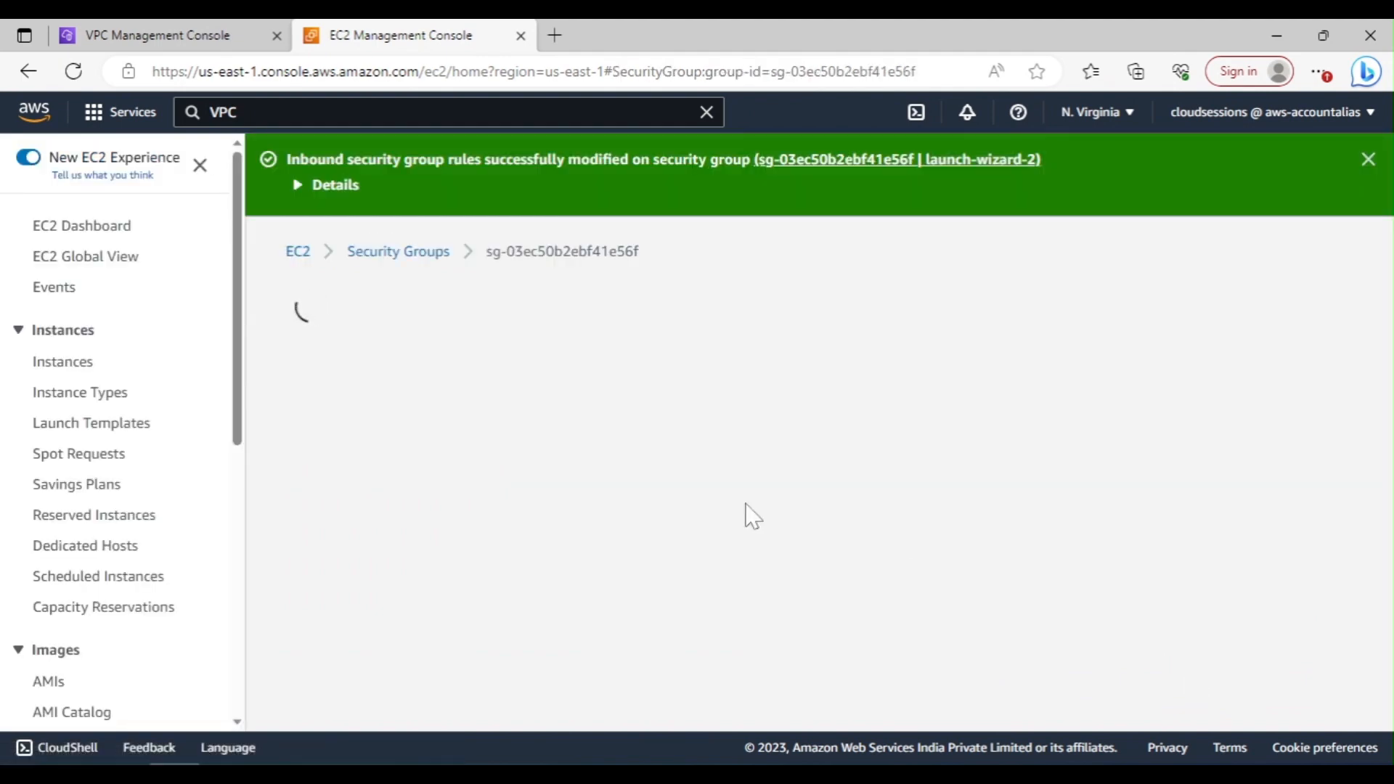
pyautogui.hotkey('alt', 'Tab')
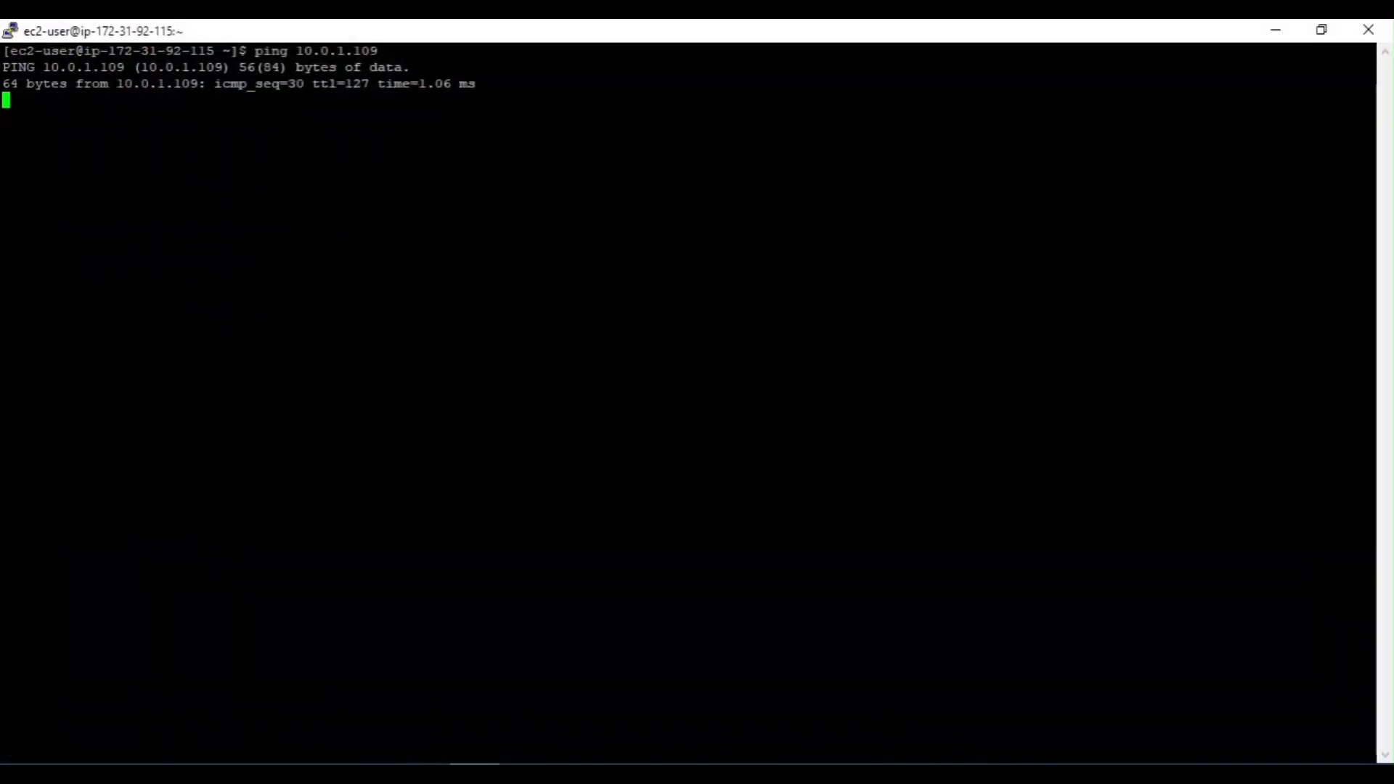